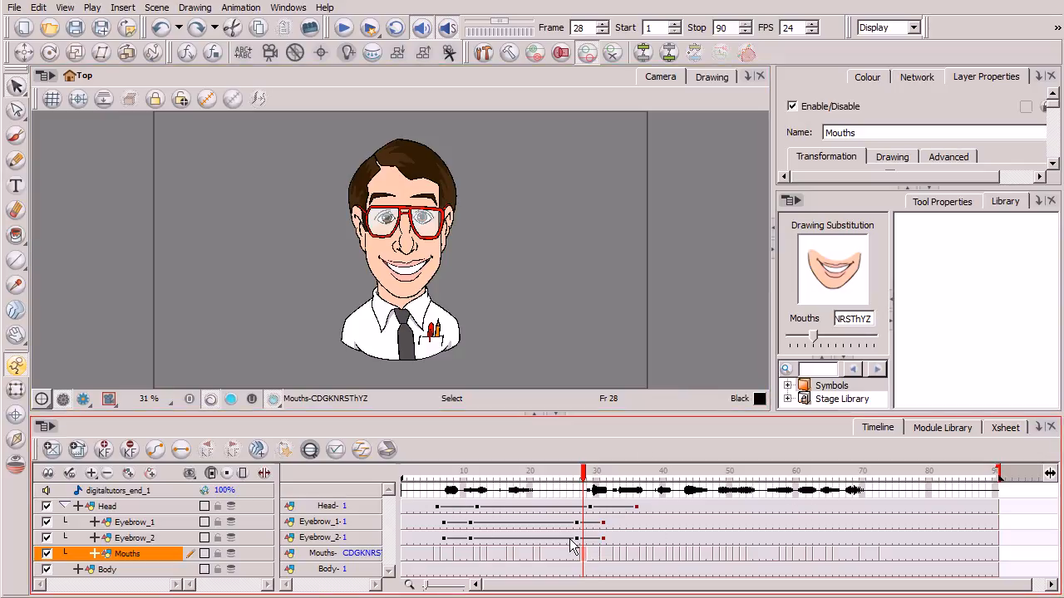
Step: Inspect the waveform and mouth shapes of the digitaltutors_end_1 sound layer up to frame 19 in the Sound Element Editor
click(160, 490)
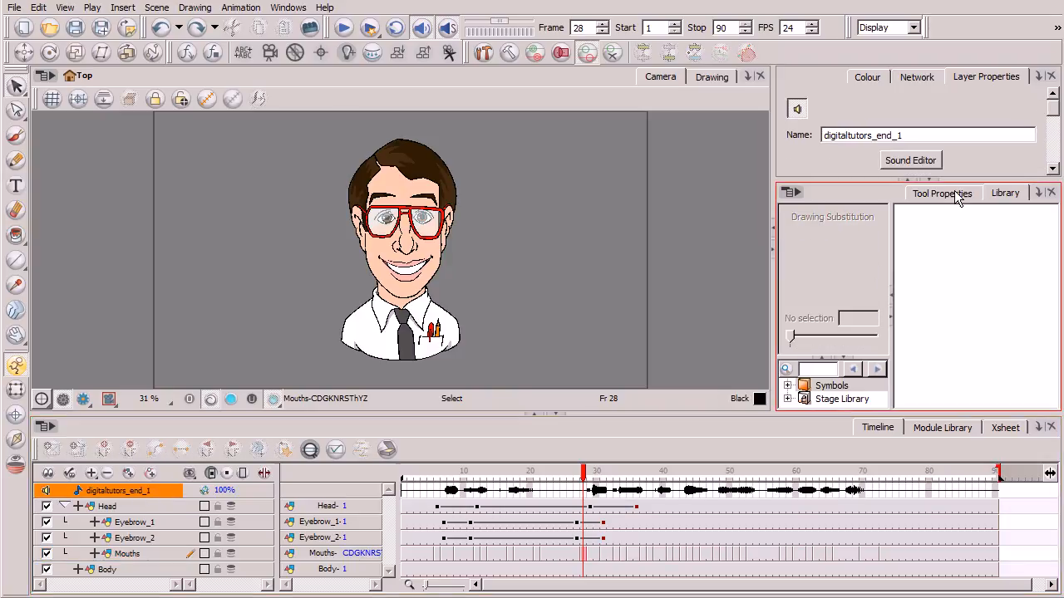
drag(1053, 110, 1054, 118)
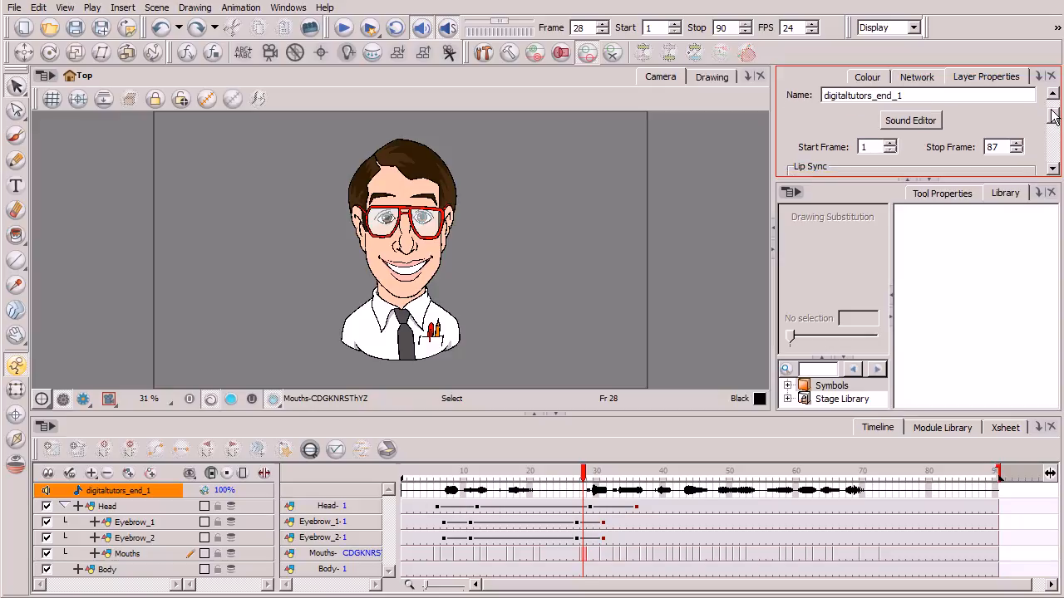
click(929, 120)
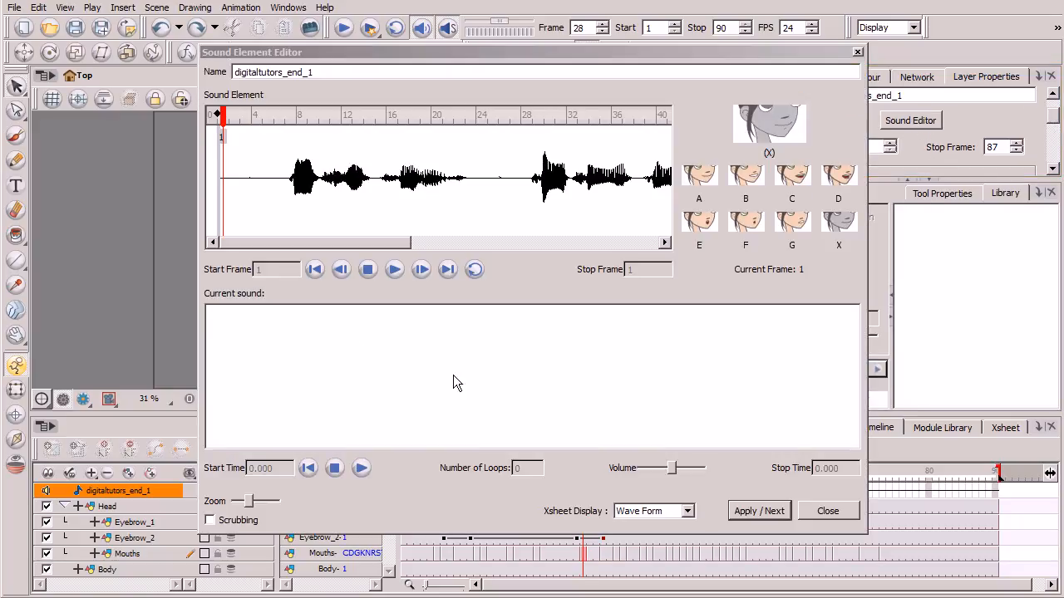
drag(224, 118, 323, 119)
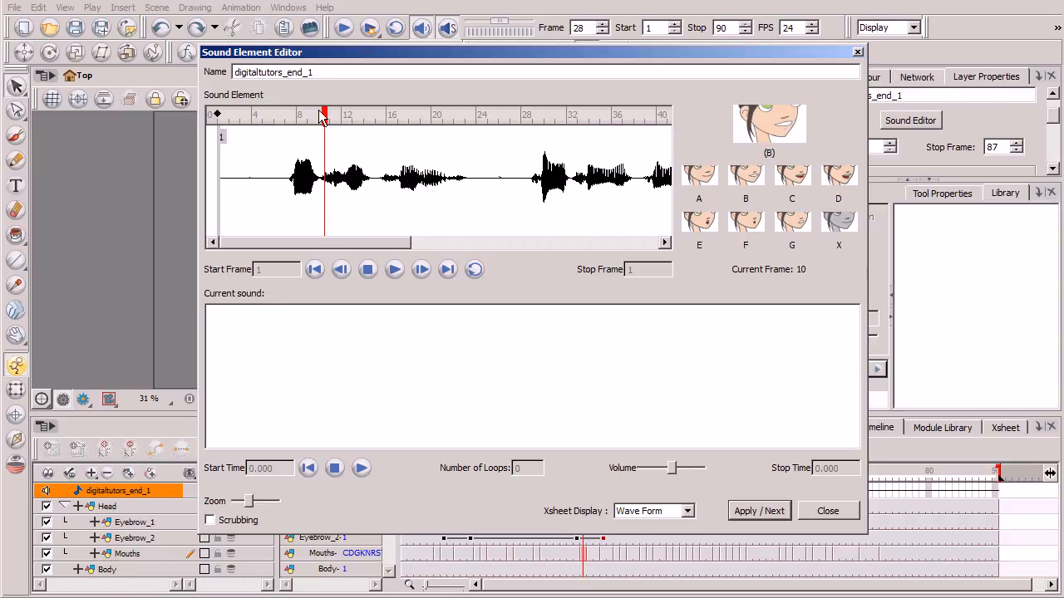
drag(393, 242, 419, 242)
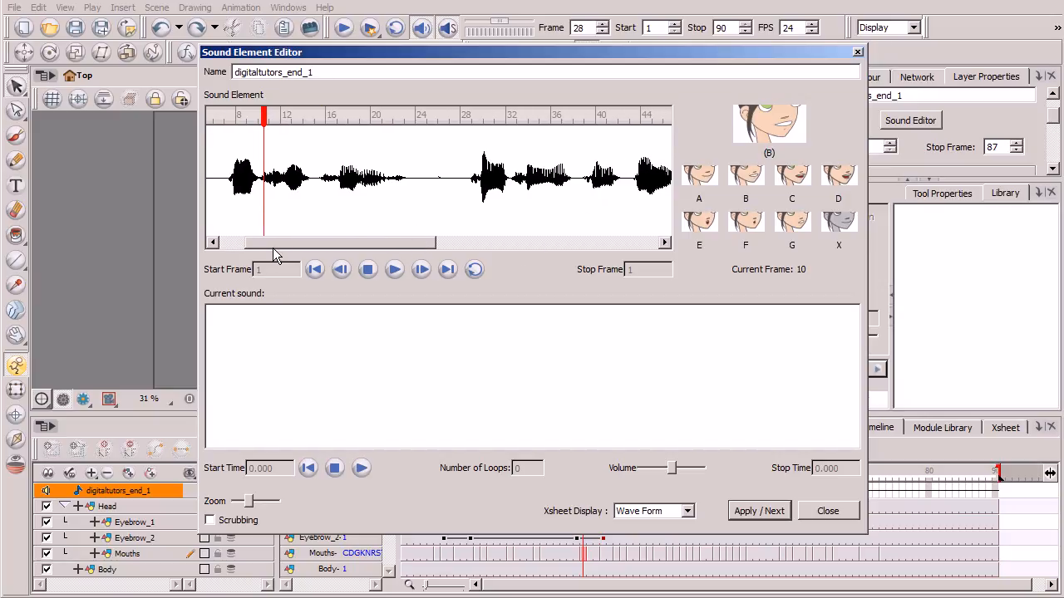
drag(274, 116, 371, 97)
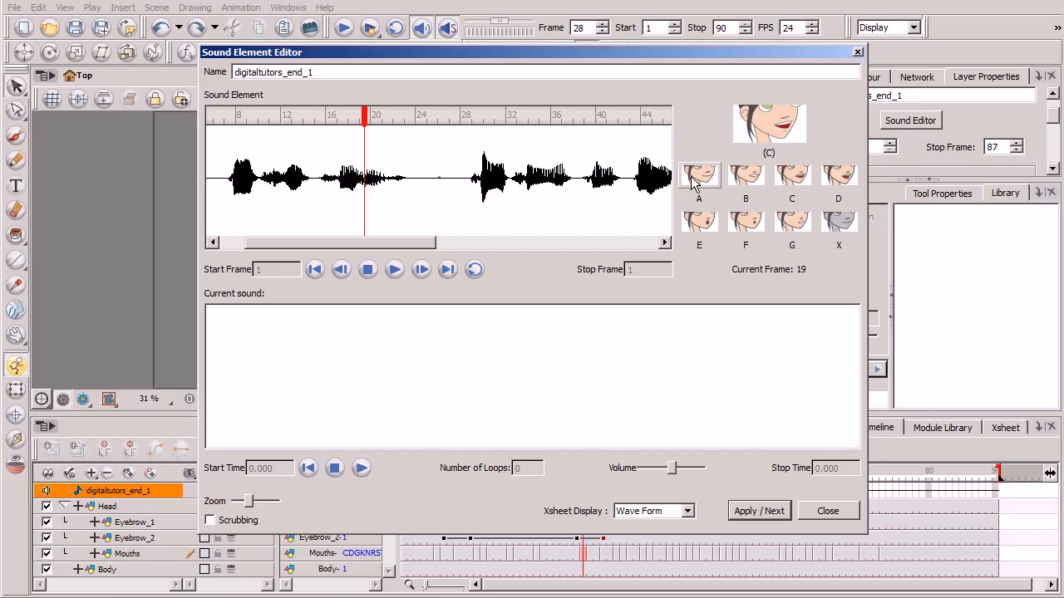
click(836, 509)
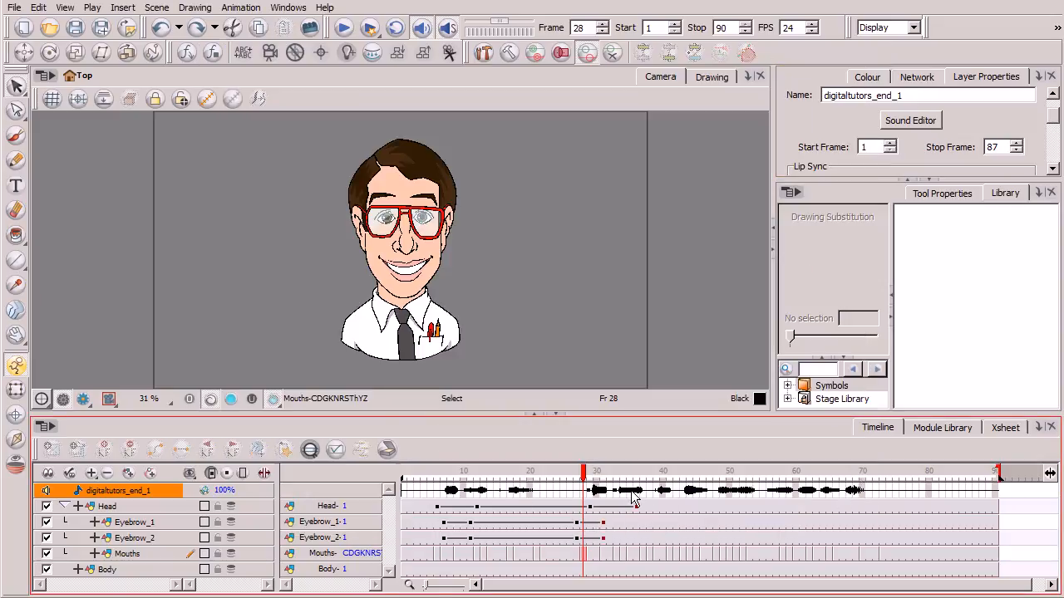
Step: Review the Lip-Sync Mapping settings of the digitaltutors_end_1 sound layer without applying them
click(1054, 114)
drag(1054, 114, 1054, 133)
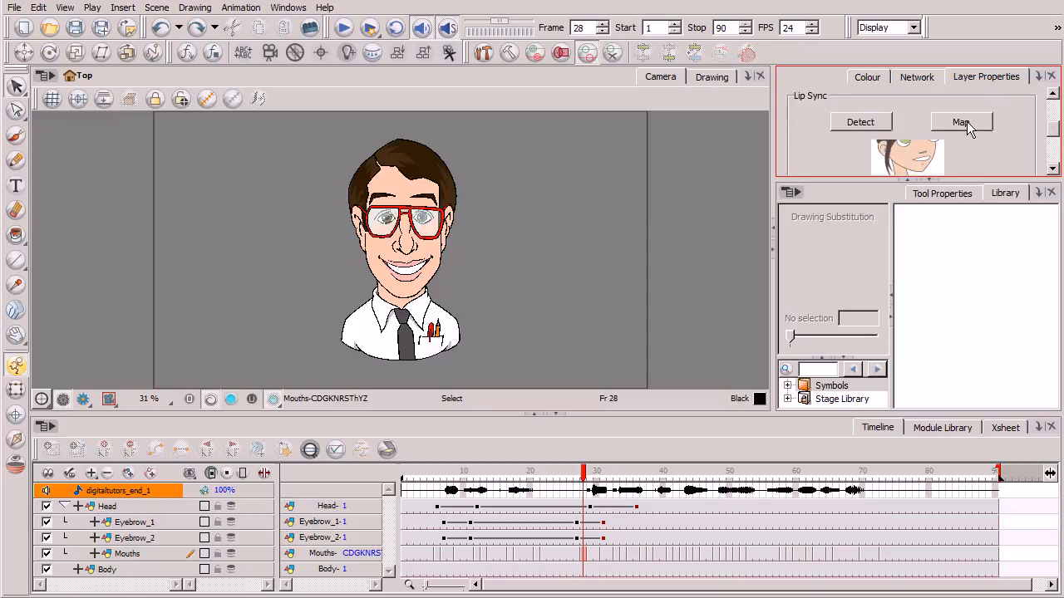
click(960, 122)
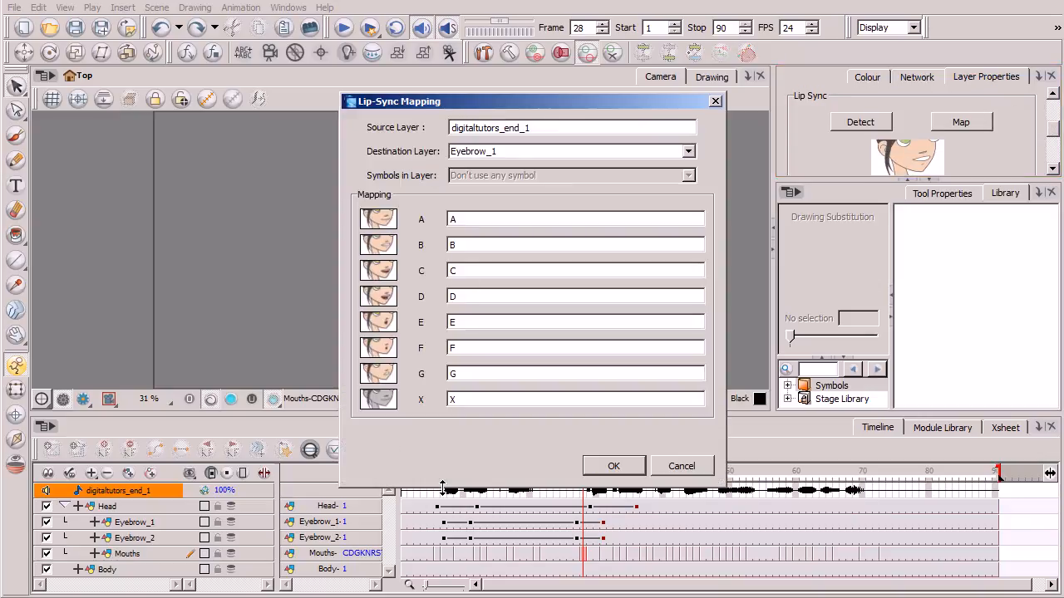
click(693, 469)
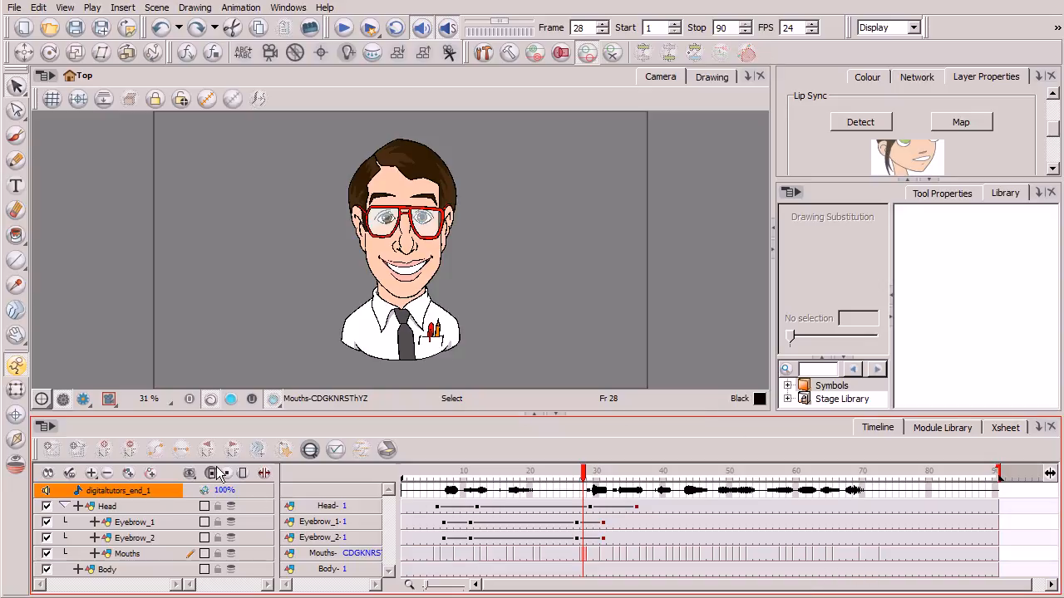
drag(1051, 128, 1052, 106)
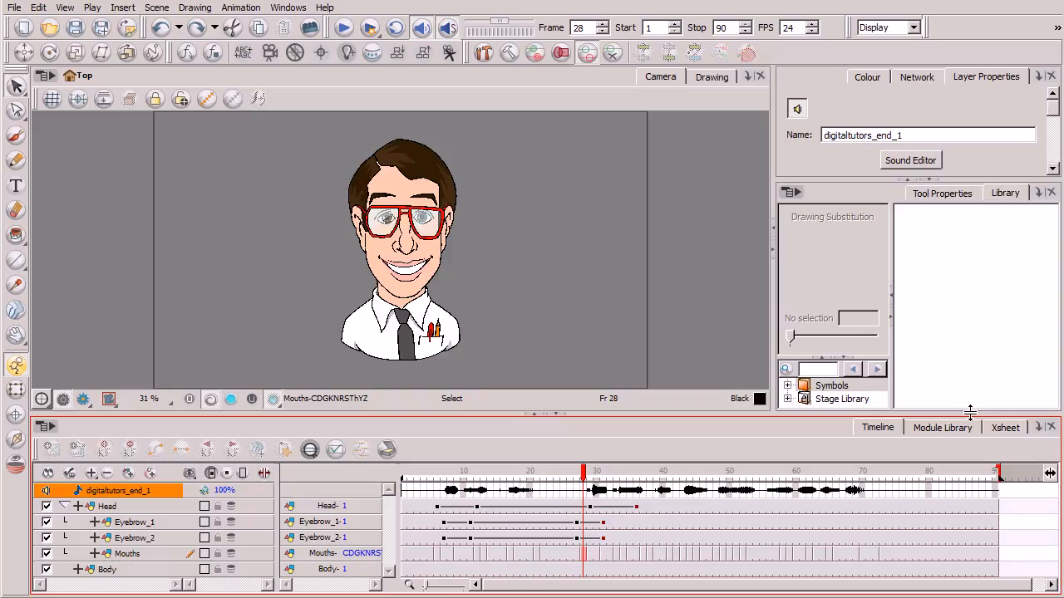
Step: Show the Xsheet full size and examine the Mouths column's drawing exposures, including frames 1 and 9
click(1039, 427)
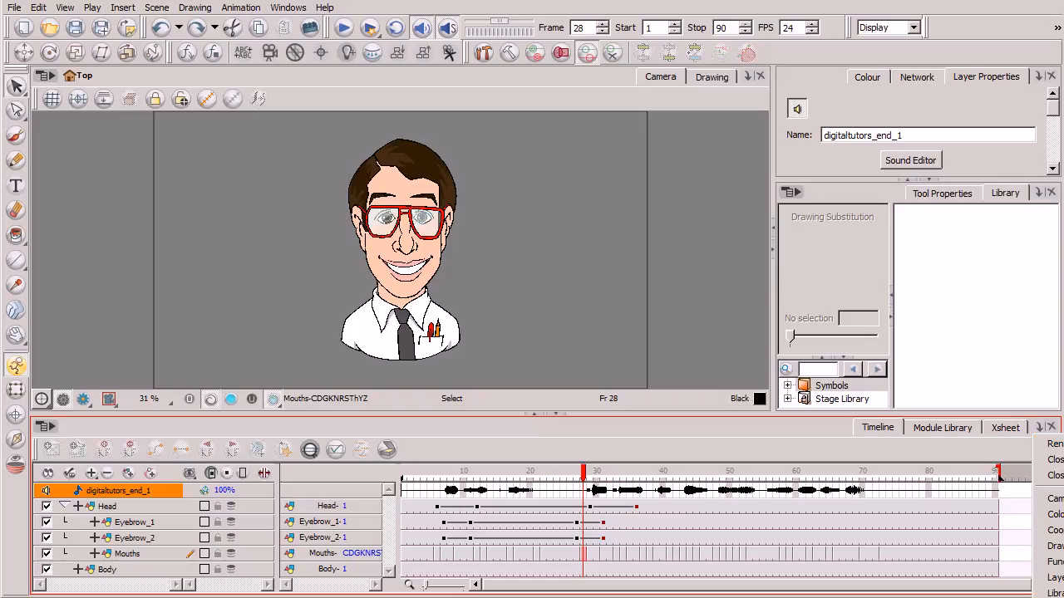
click(1005, 428)
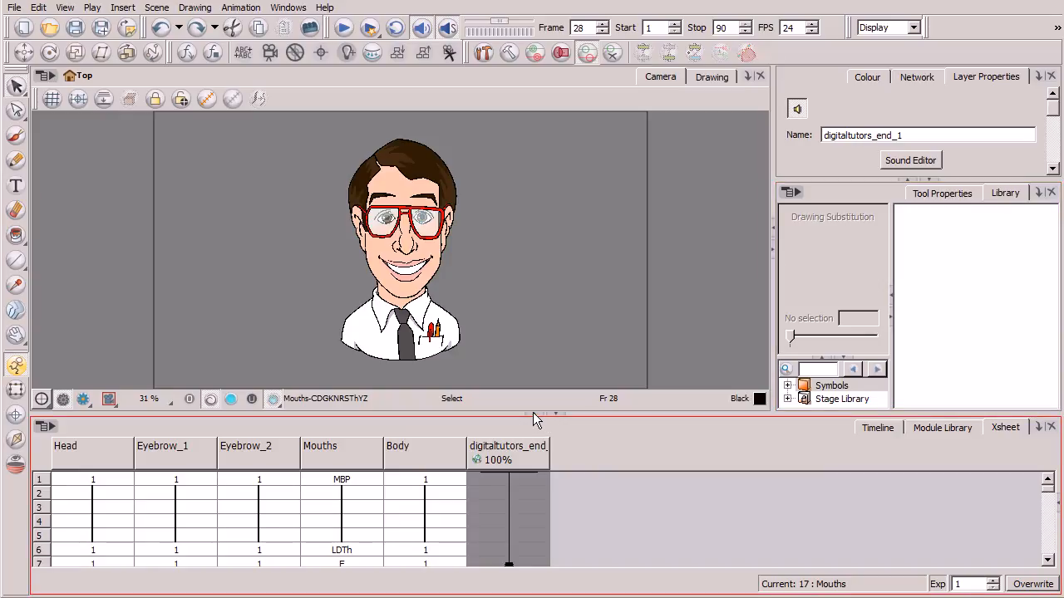
key(grave)
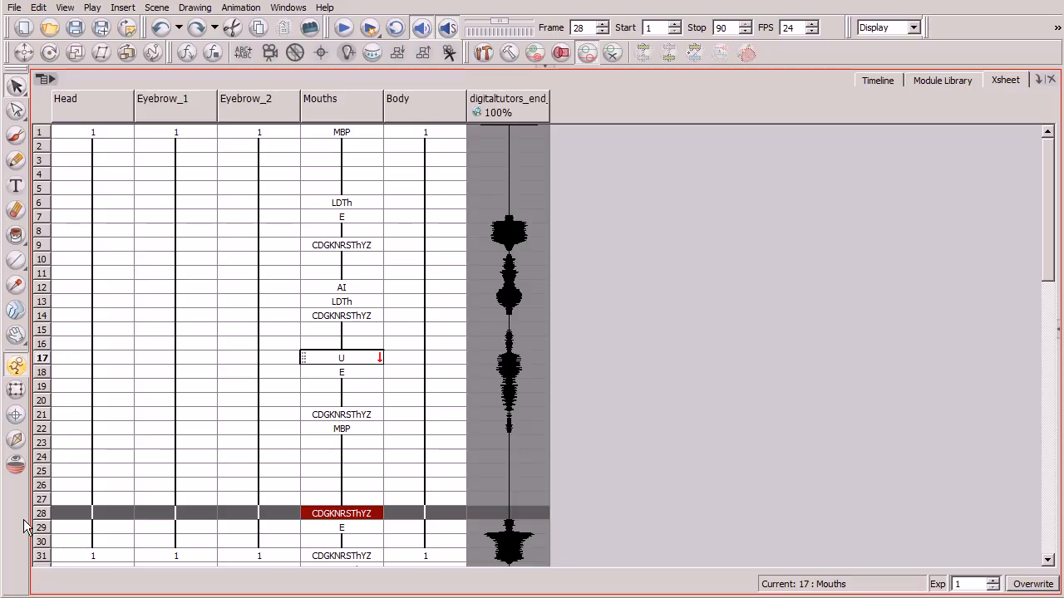
drag(1049, 262, 1039, 208)
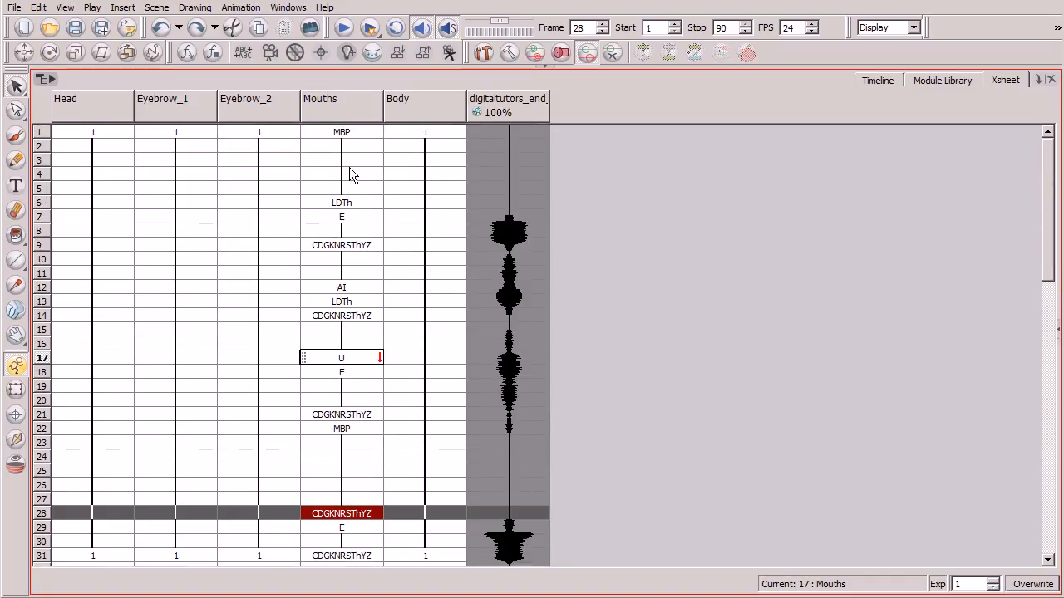
click(346, 134)
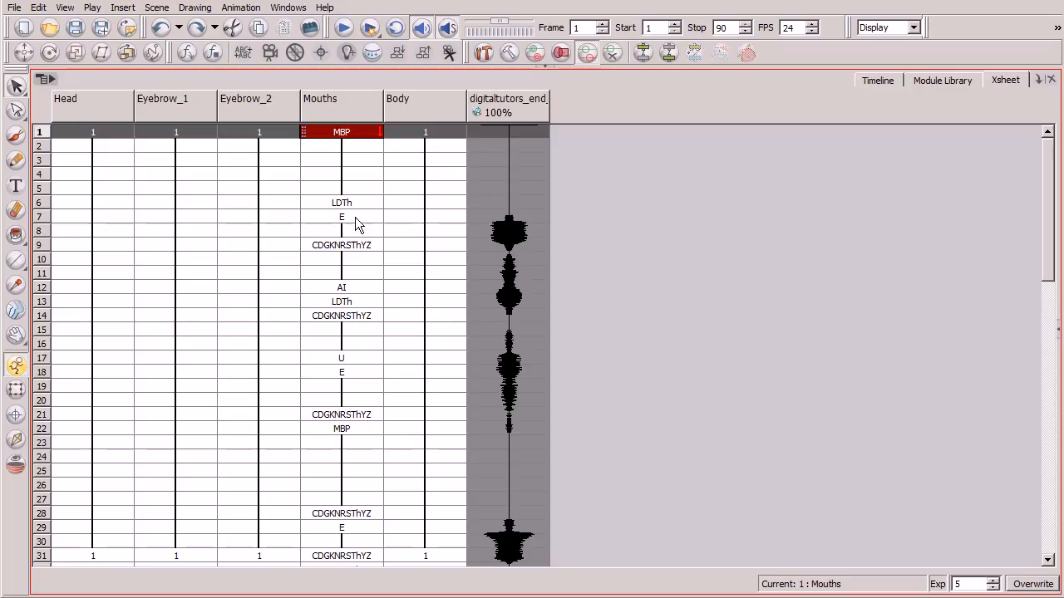
click(356, 246)
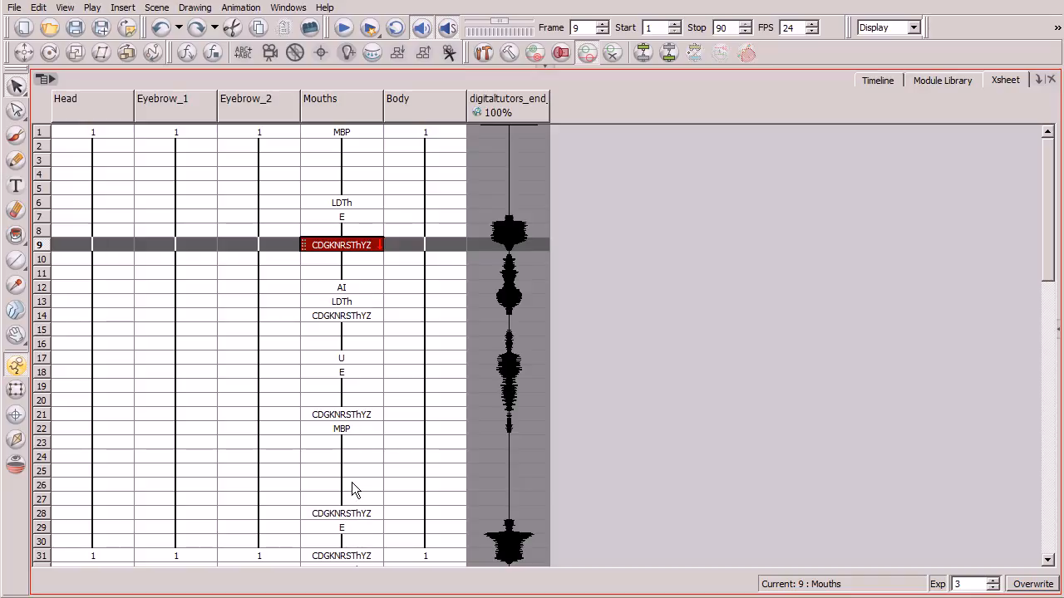
mouse_move(1046, 268)
mouse_down()
mouse_move(1049, 545)
mouse_move(1061, 258)
mouse_up()
Step: Set the digitaltutors_end_1 sound column in the Xsheet to display mouth shapes
click(530, 106)
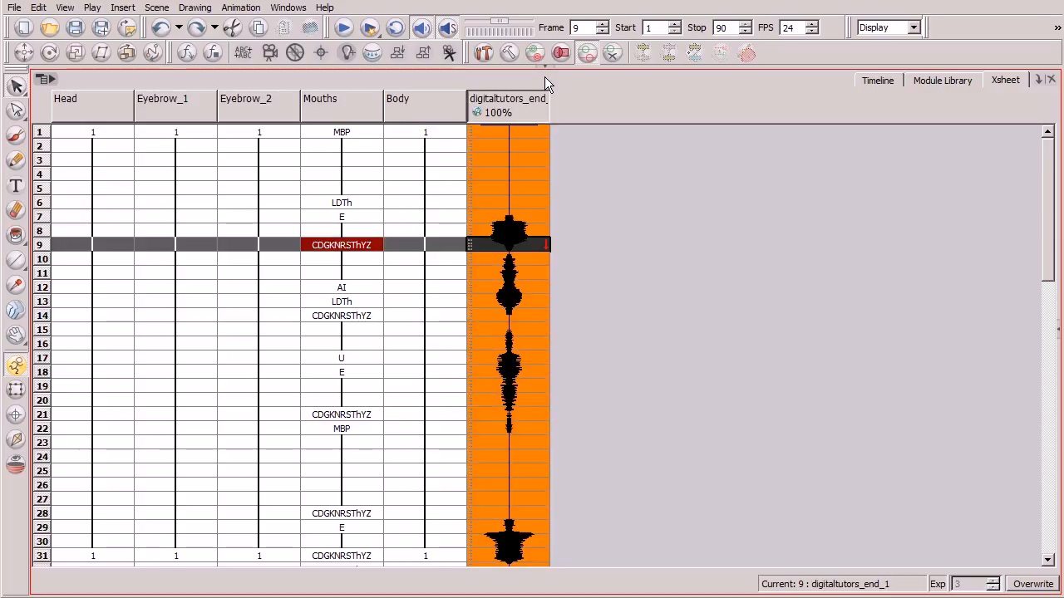
click(47, 80)
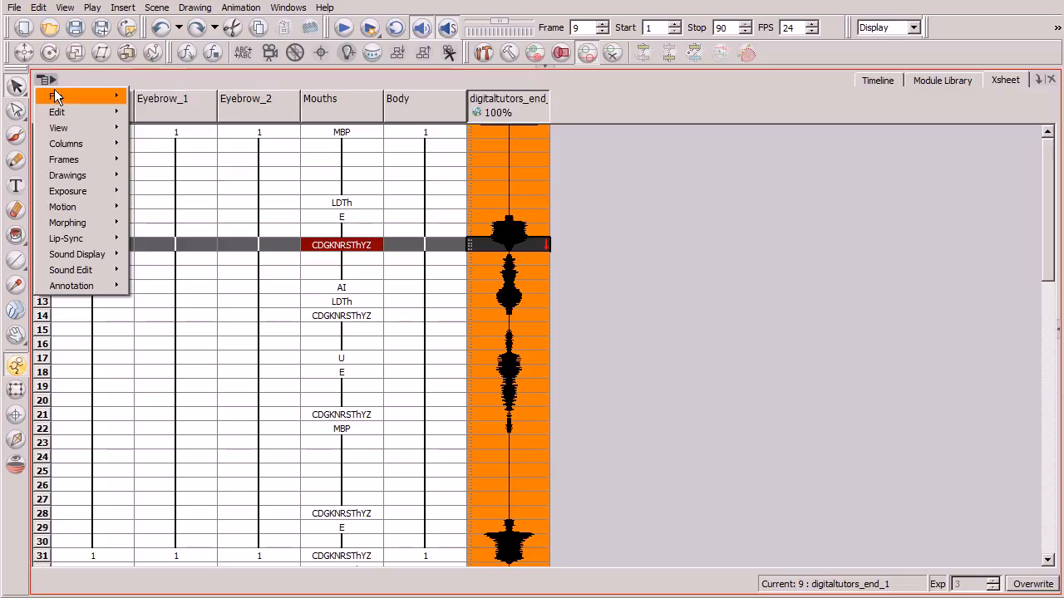
mouse_move(88, 258)
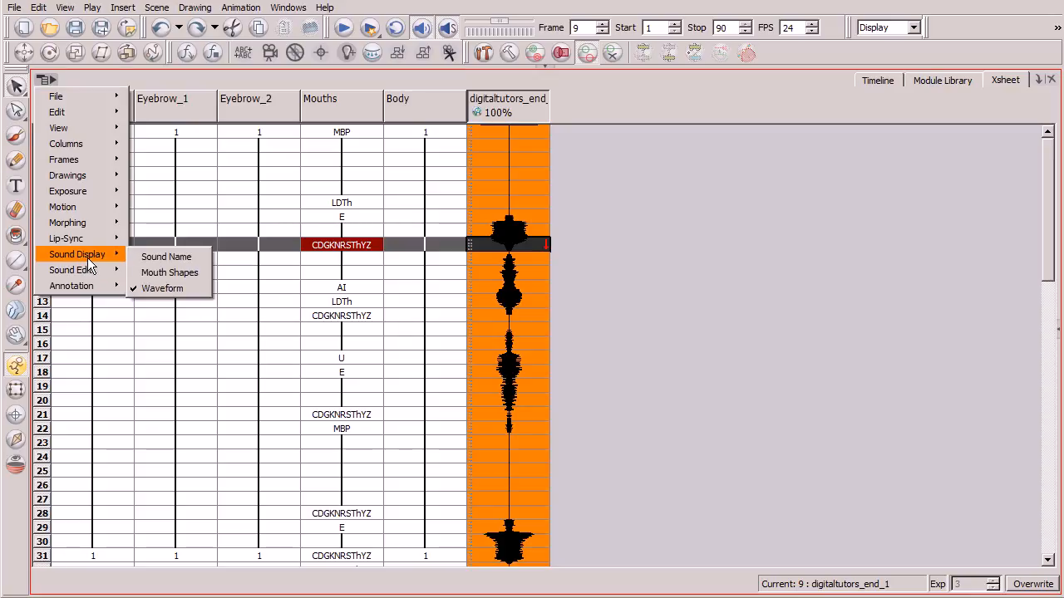
click(171, 272)
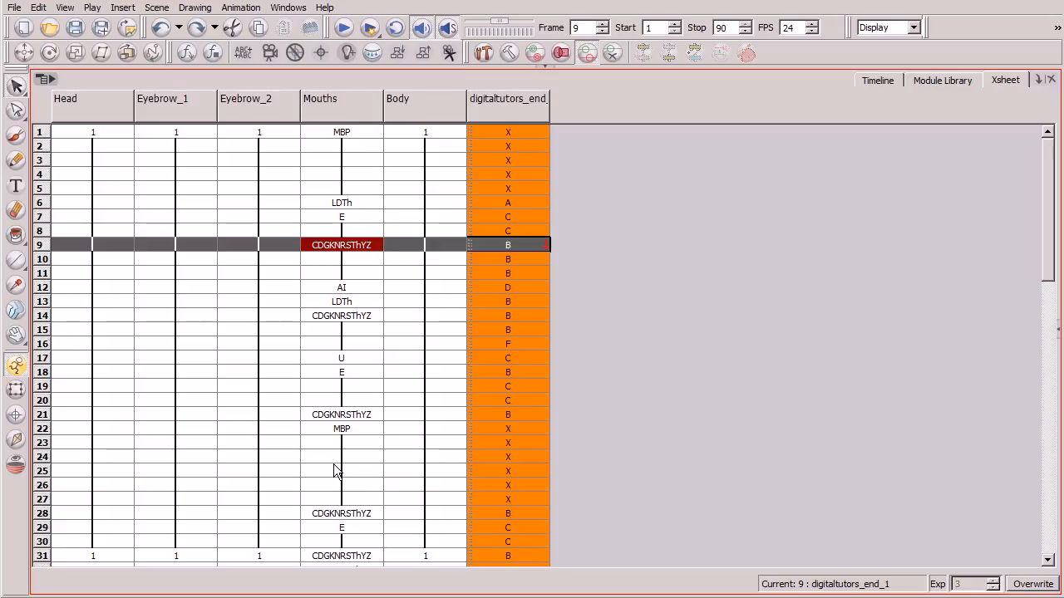
Step: Set the digitaltutors_end_1 sound column in the Xsheet to display the sound name
click(45, 79)
mouse_move(94, 241)
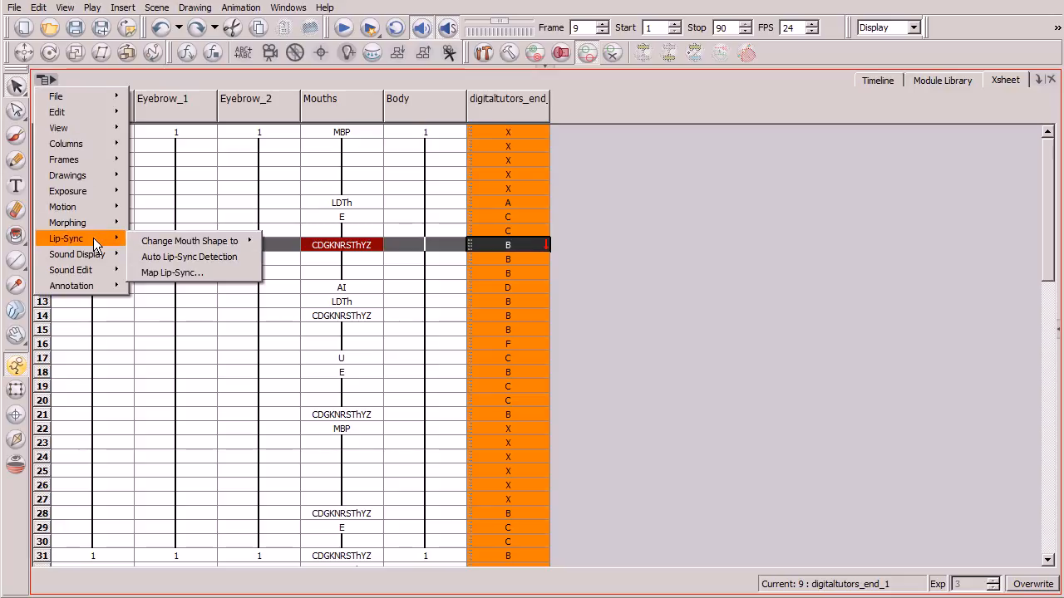
click(177, 252)
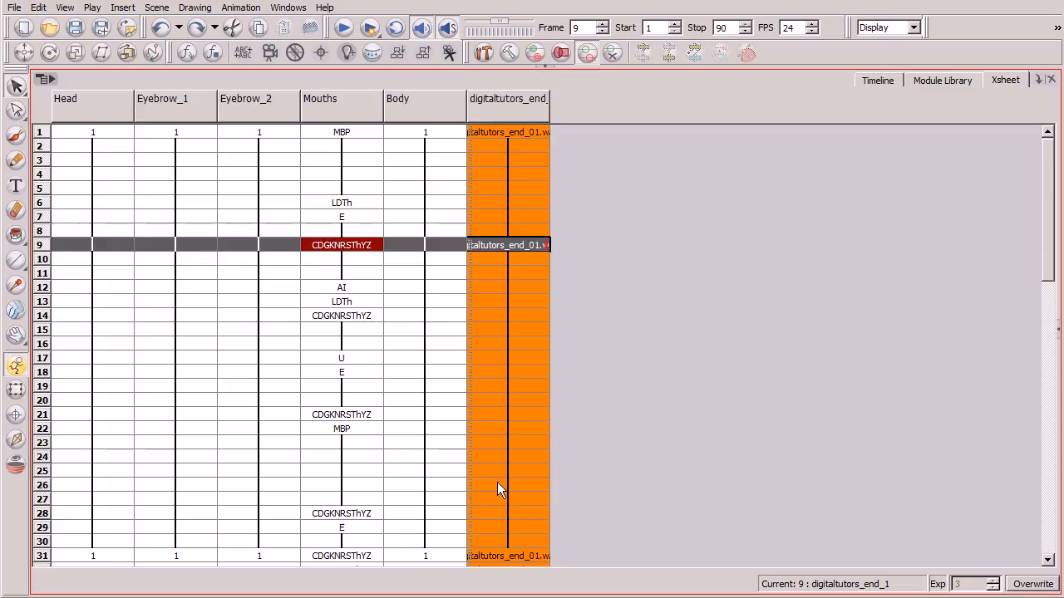
Step: Return to the Timeline in the normal workspace layout and play the animation from frame 1
click(884, 84)
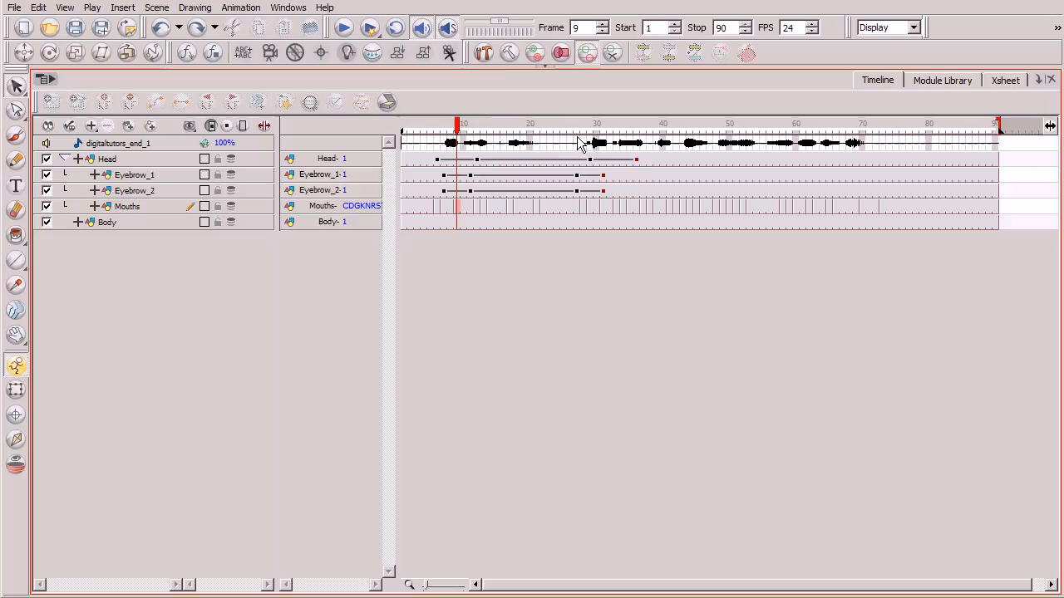
click(545, 67)
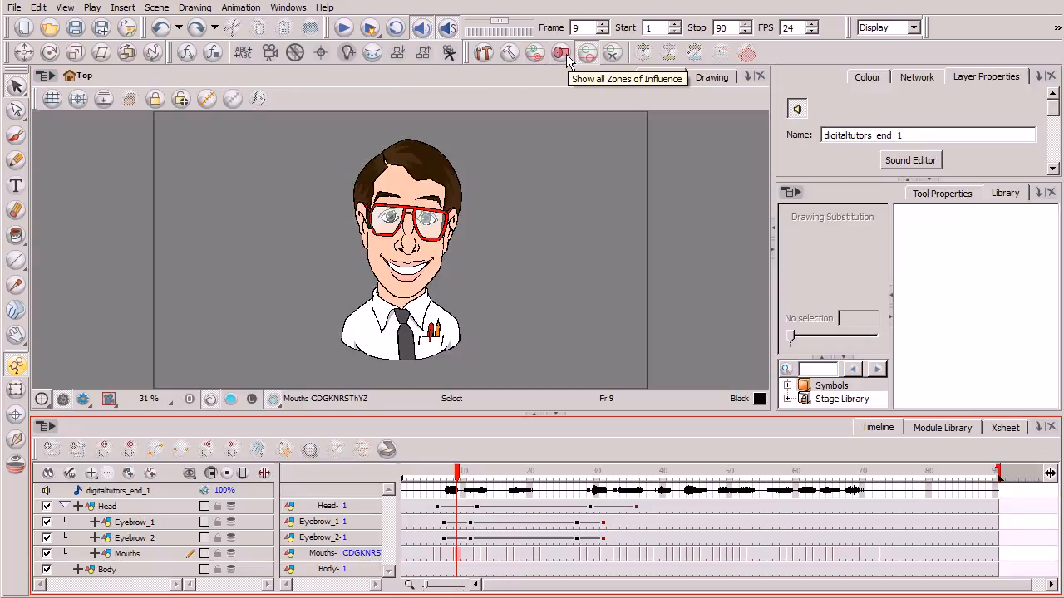
drag(456, 475, 392, 471)
click(344, 27)
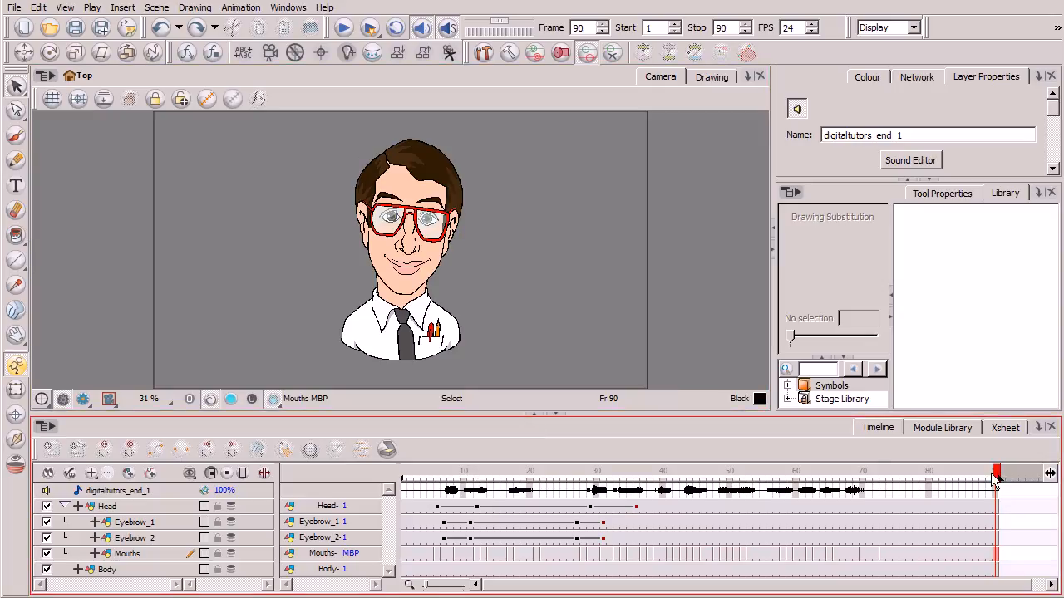
Step: Scrub between frames 7 and 20 in the Timeline to compare the mouth drawings with the sound waveform
drag(995, 480, 443, 490)
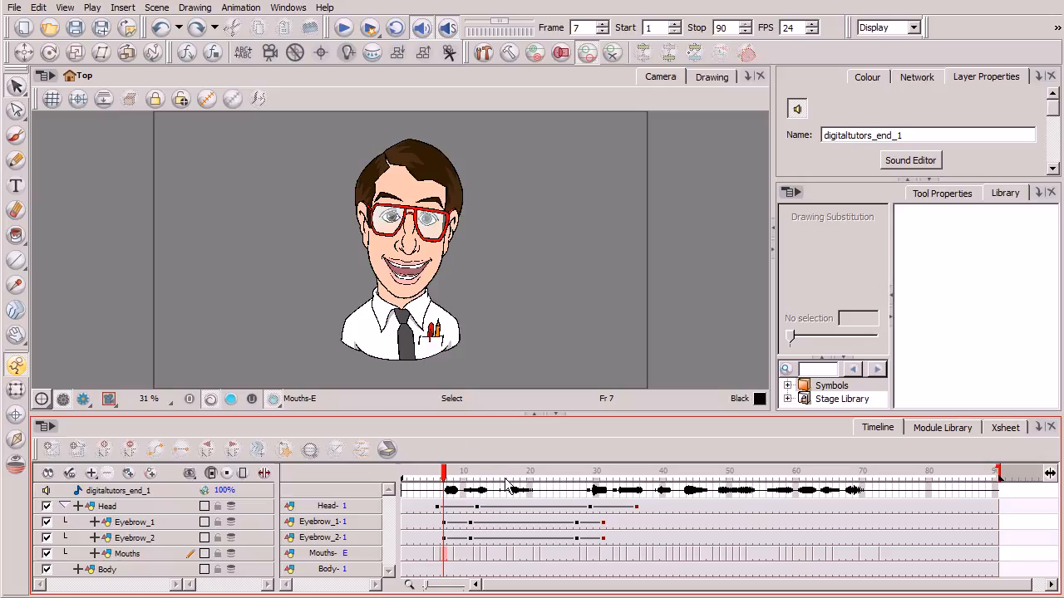
click(530, 482)
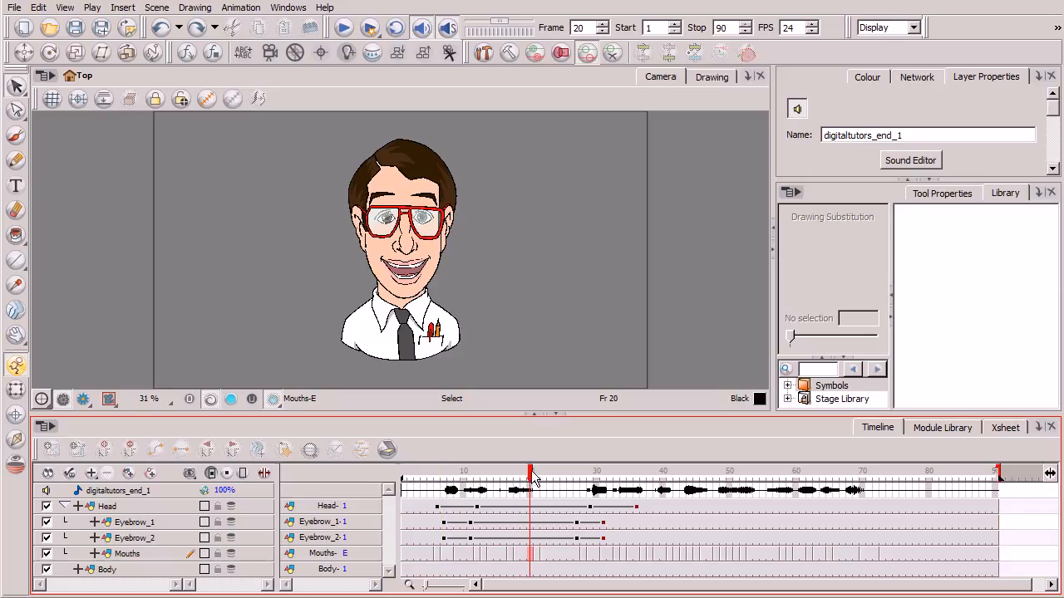
drag(530, 482, 510, 476)
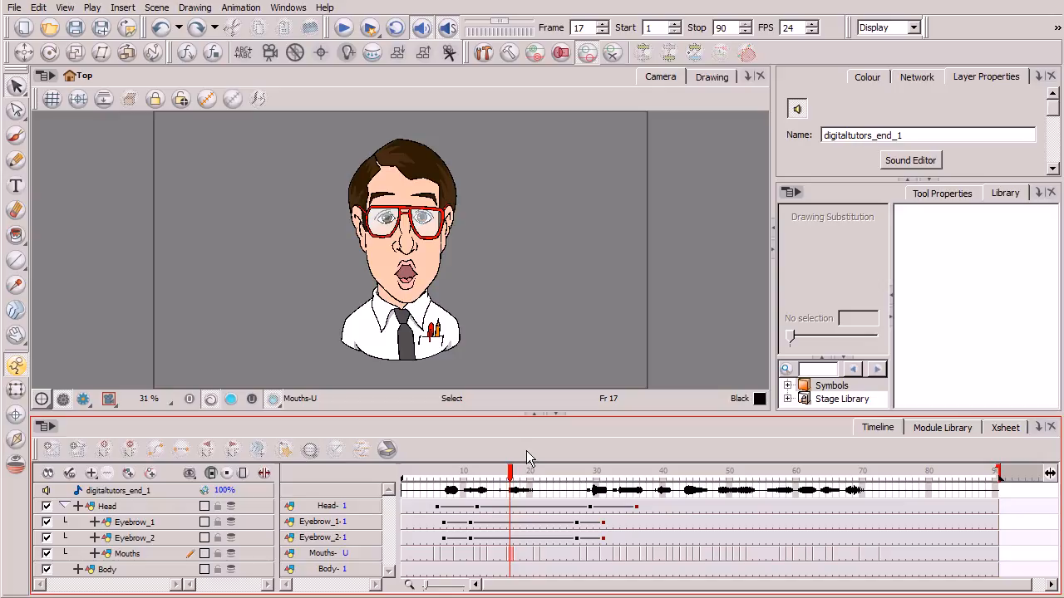
click(511, 491)
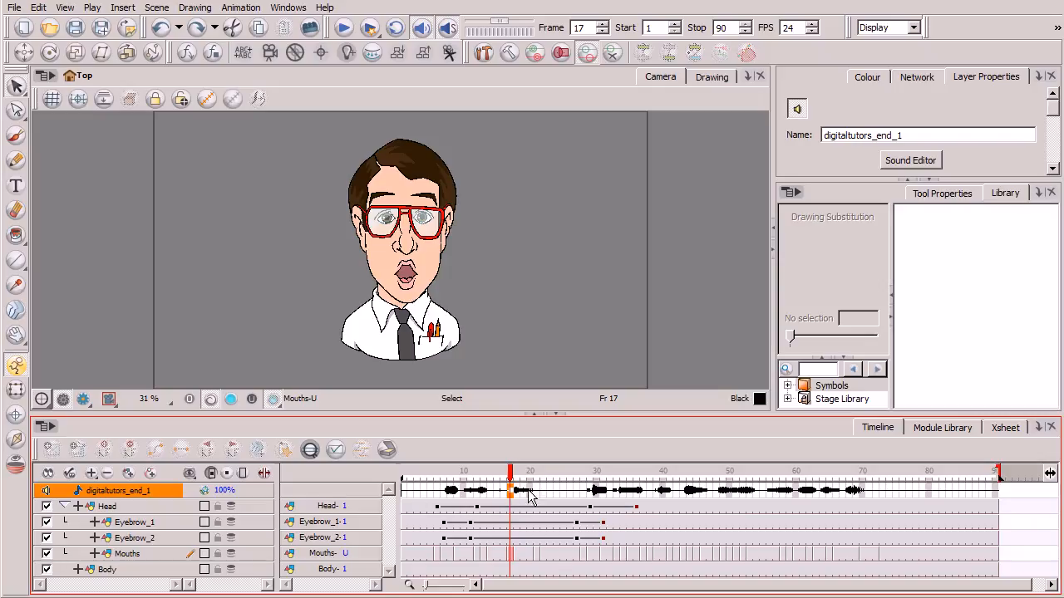
click(517, 478)
click(524, 479)
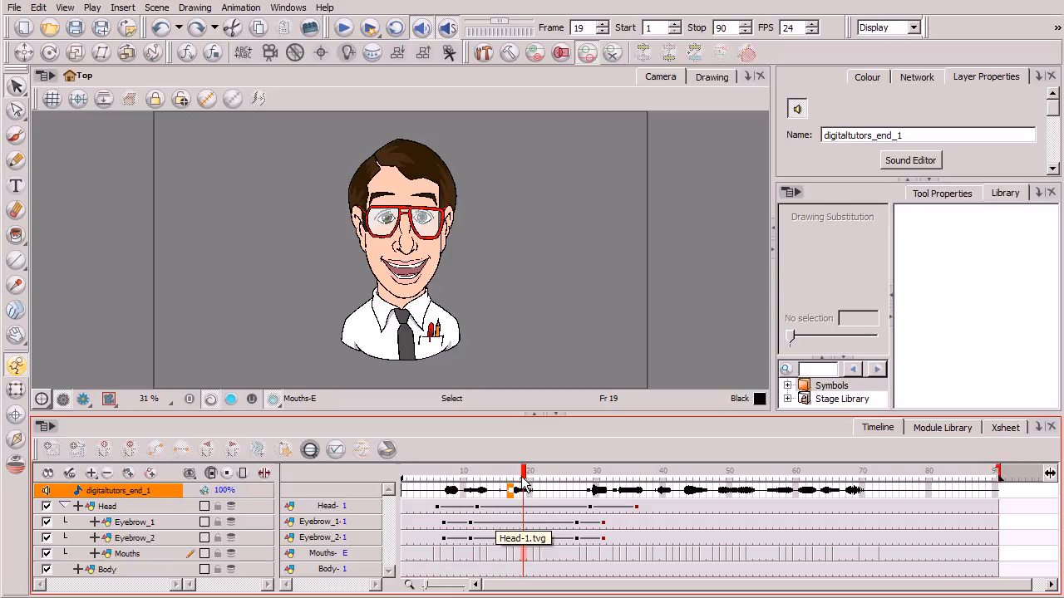
click(516, 492)
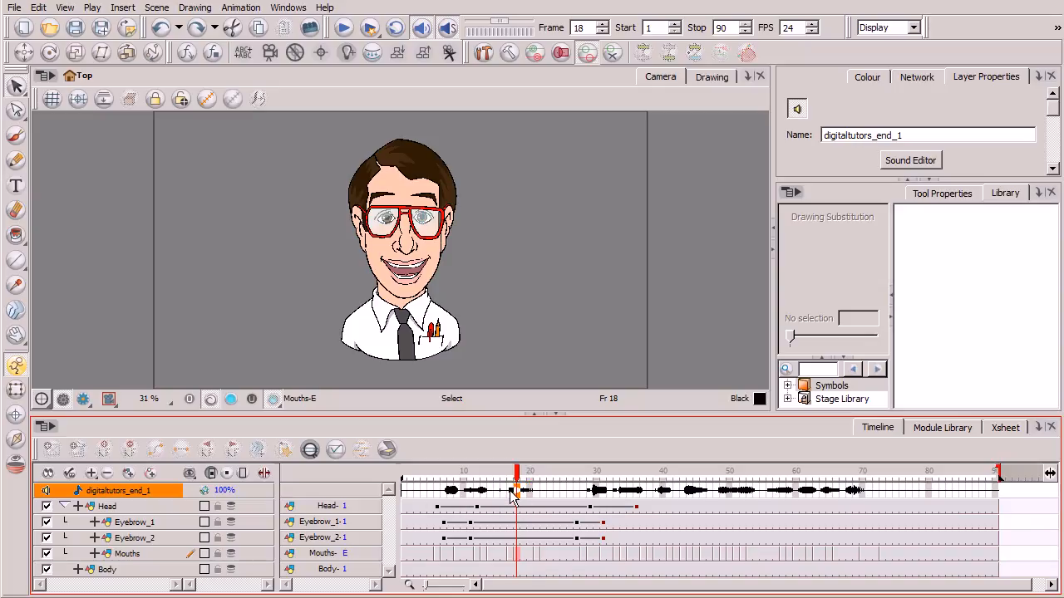
click(510, 493)
click(521, 502)
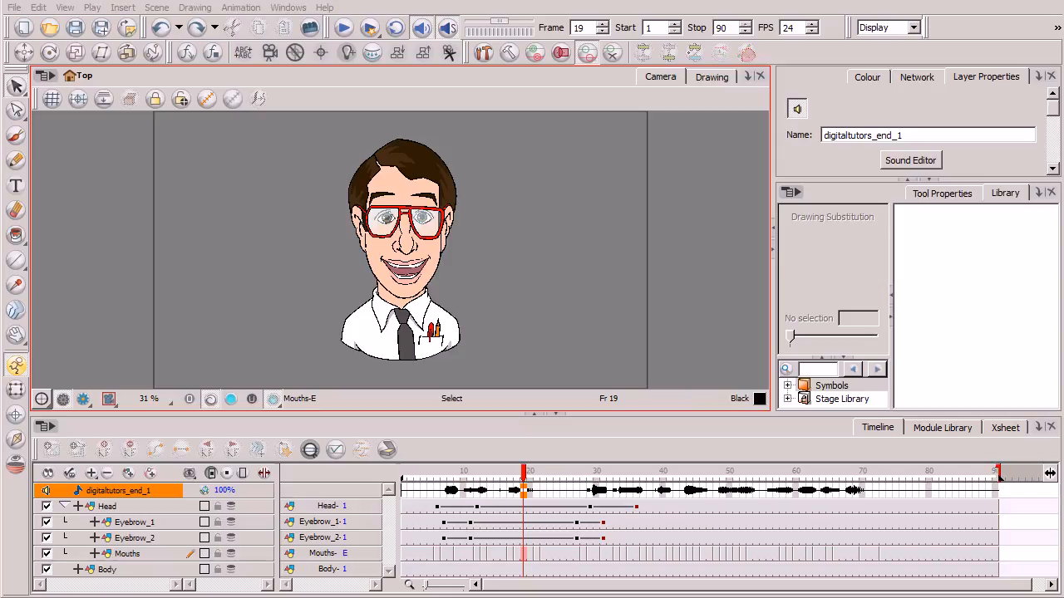
Step: Switch to Windows Photo Viewer to examine the Nerdy_Guy_Phonemes.jpg mouth chart, and minimize it to return to the animation
key(alt+Tab)
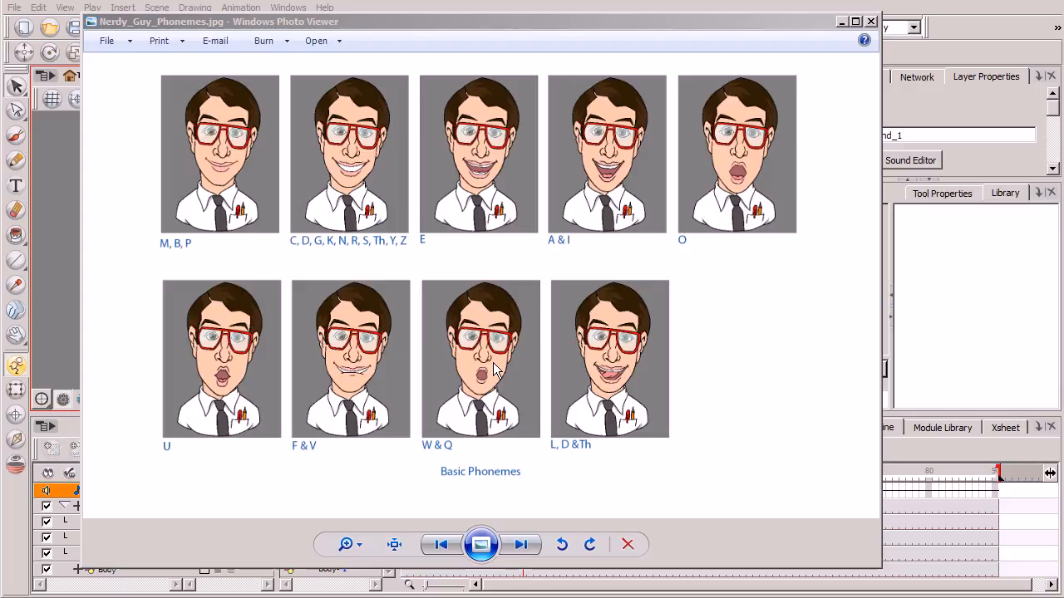
click(842, 21)
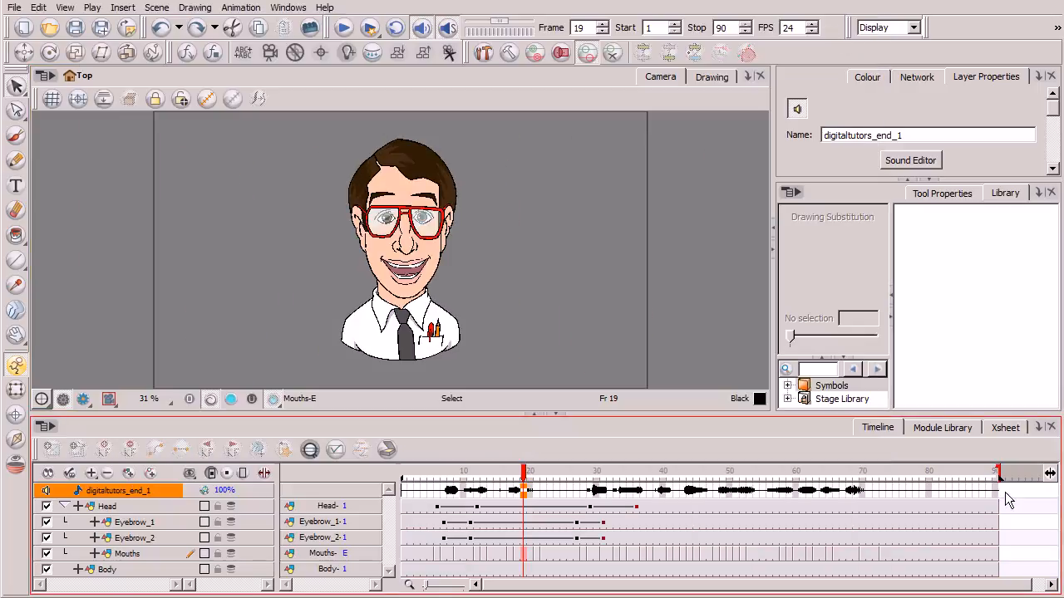
Step: In the enlarged Xsheet, change the Mouths drawing at frame 18 to WQ
click(1006, 429)
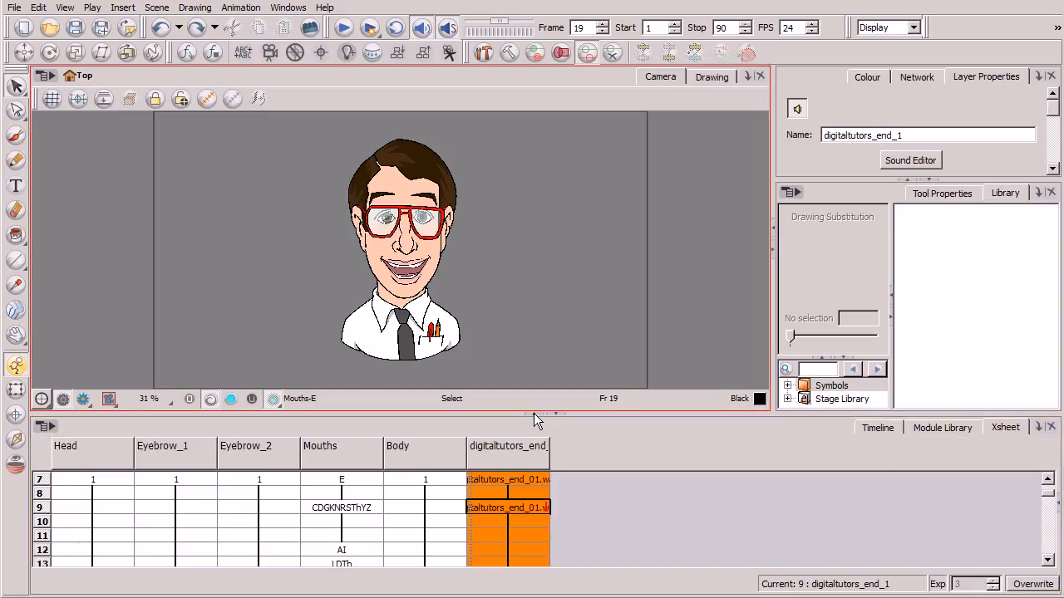
click(534, 413)
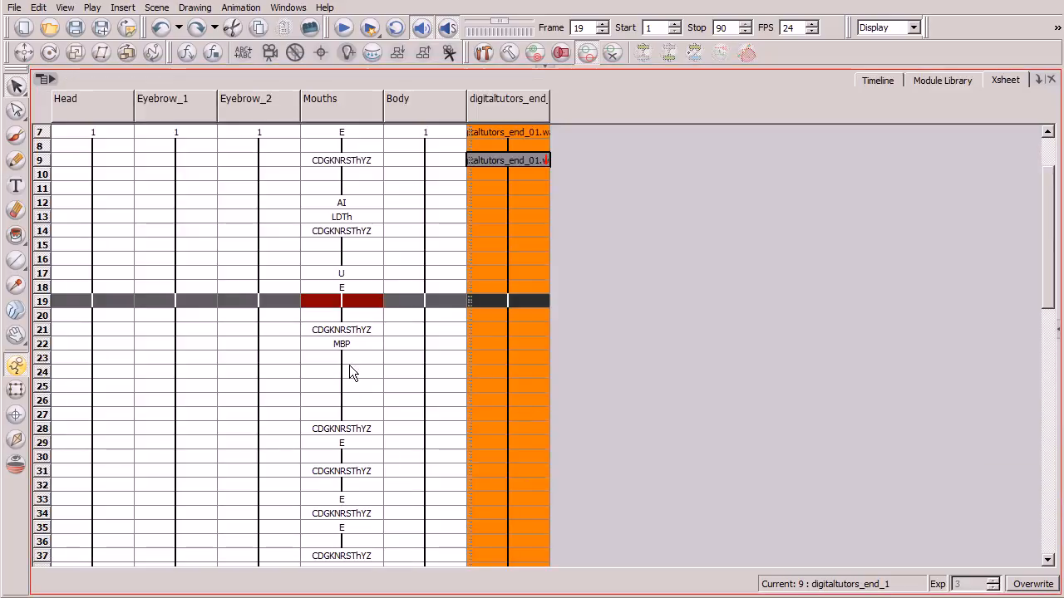
click(355, 289)
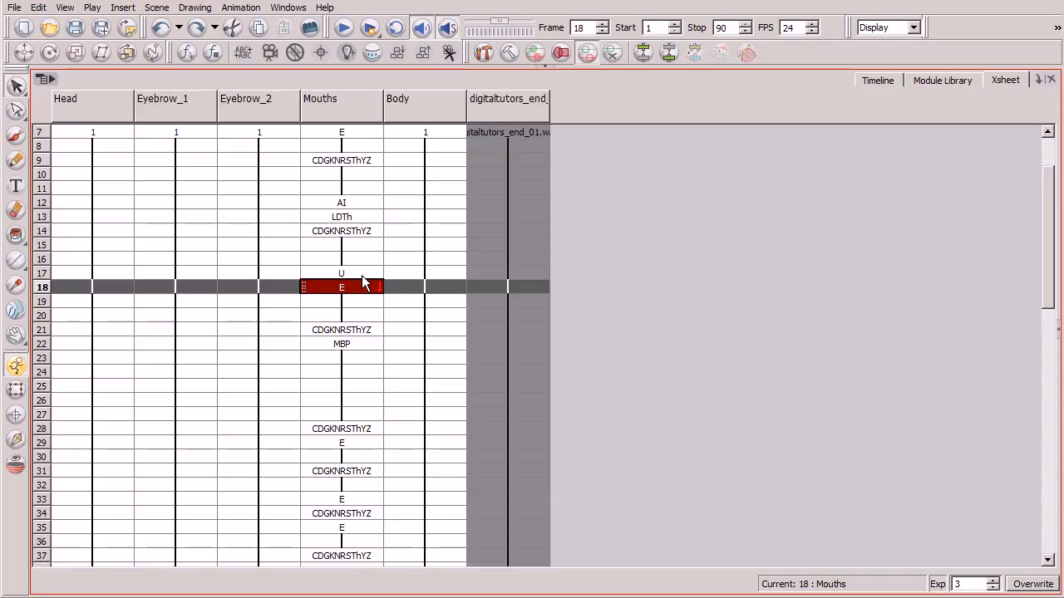
scroll(1045, 308, down, 8)
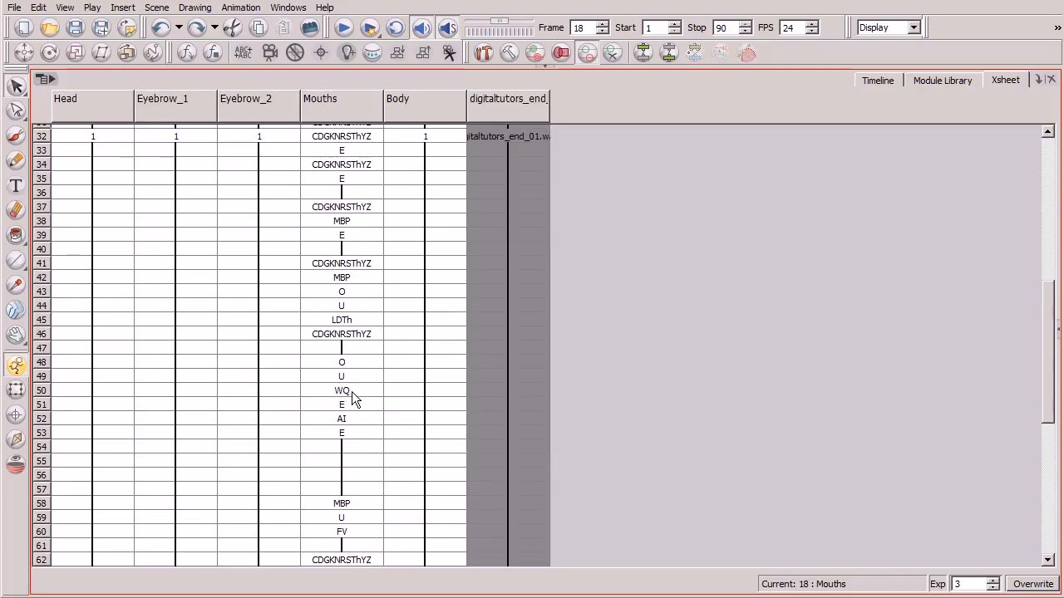
click(356, 393)
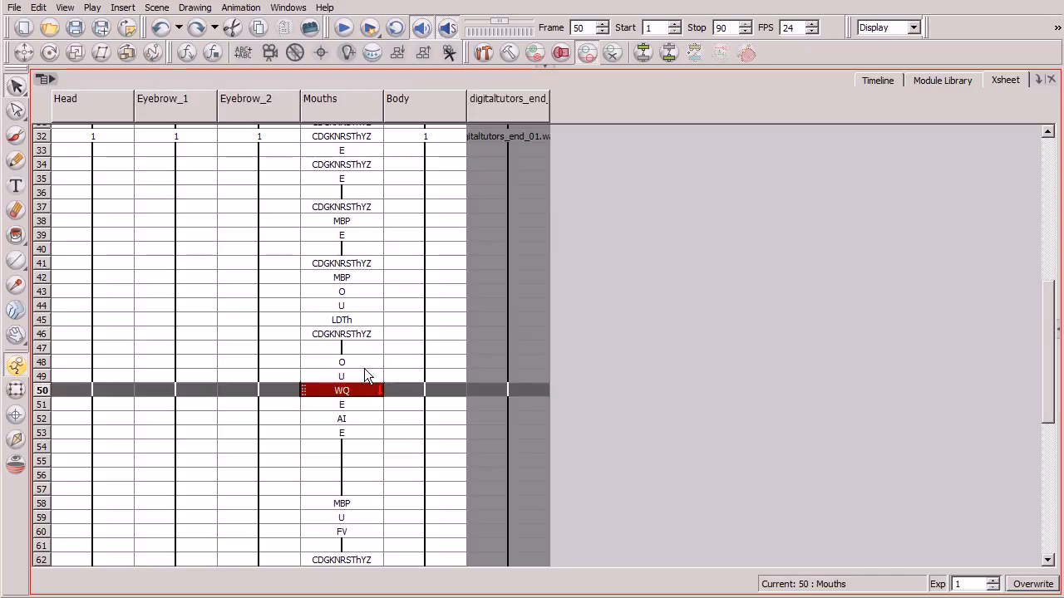
drag(1054, 386, 1055, 258)
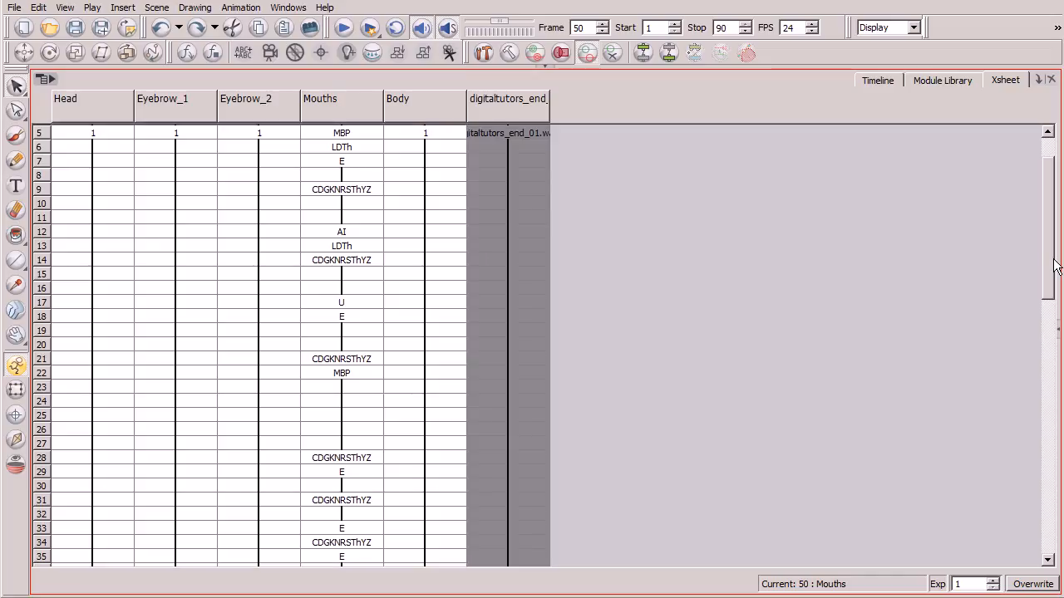
click(344, 322)
text(WQ)
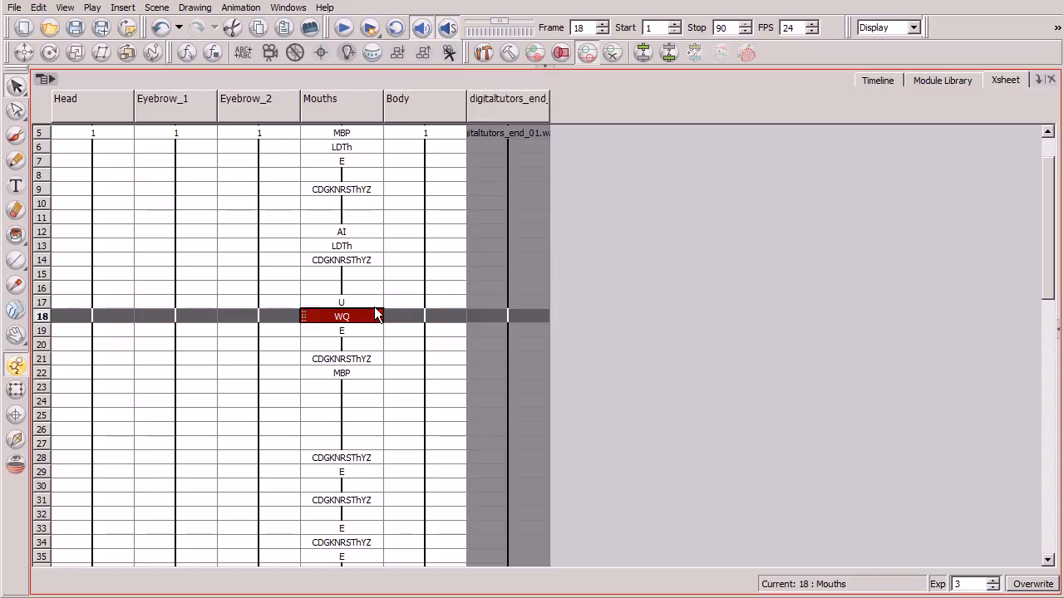
Step: Extend the U mouth drawing from frame 17 over frame 18 in the Mouths column, and undo the change
click(375, 302)
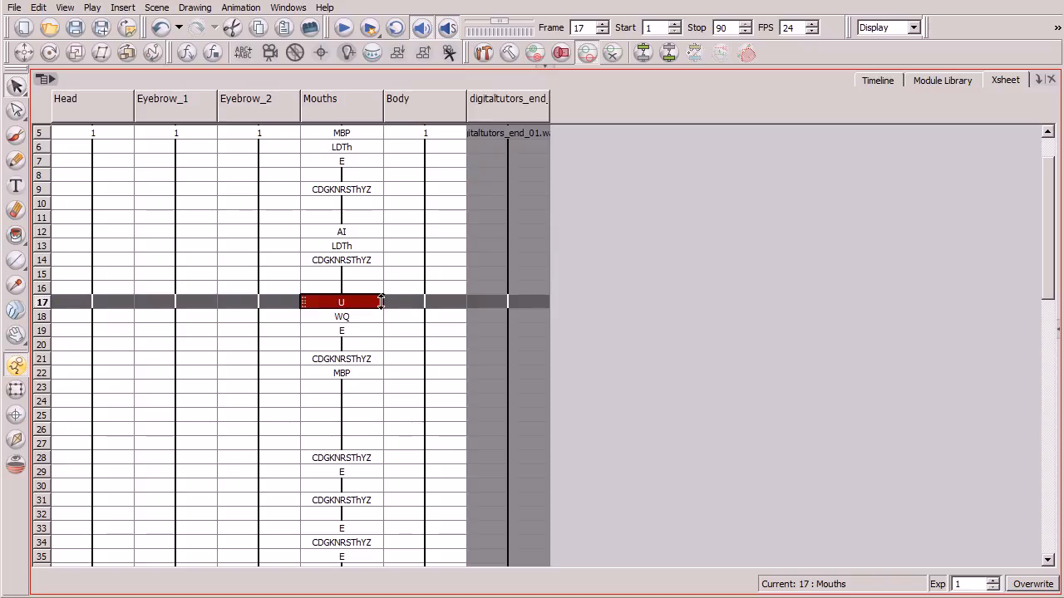
mouse_move(381, 302)
mouse_down()
mouse_move(380, 316)
mouse_move(373, 301)
mouse_up()
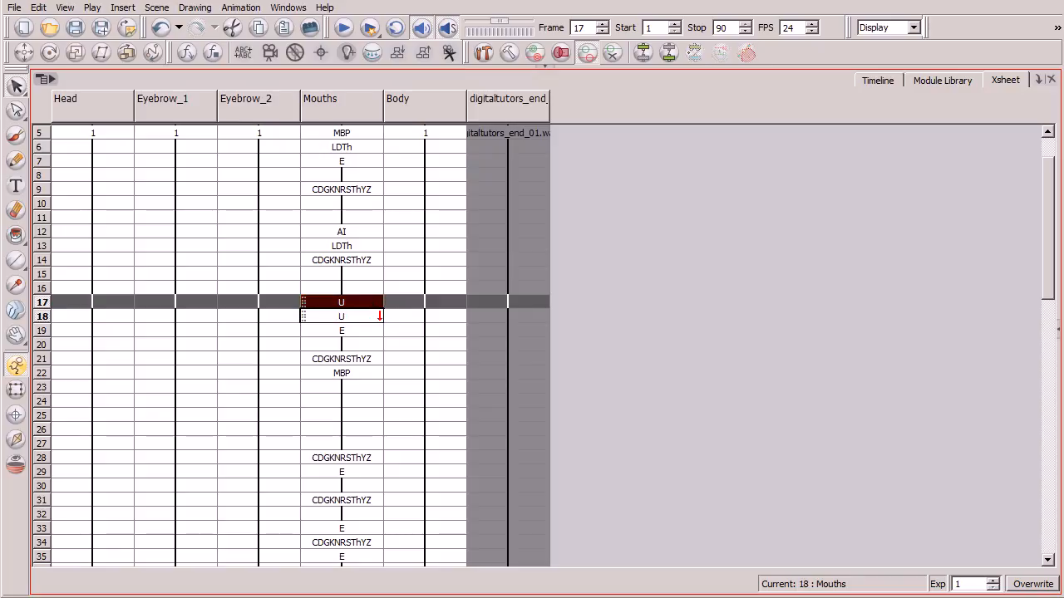
key(ctrl+z)
click(361, 321)
click(373, 303)
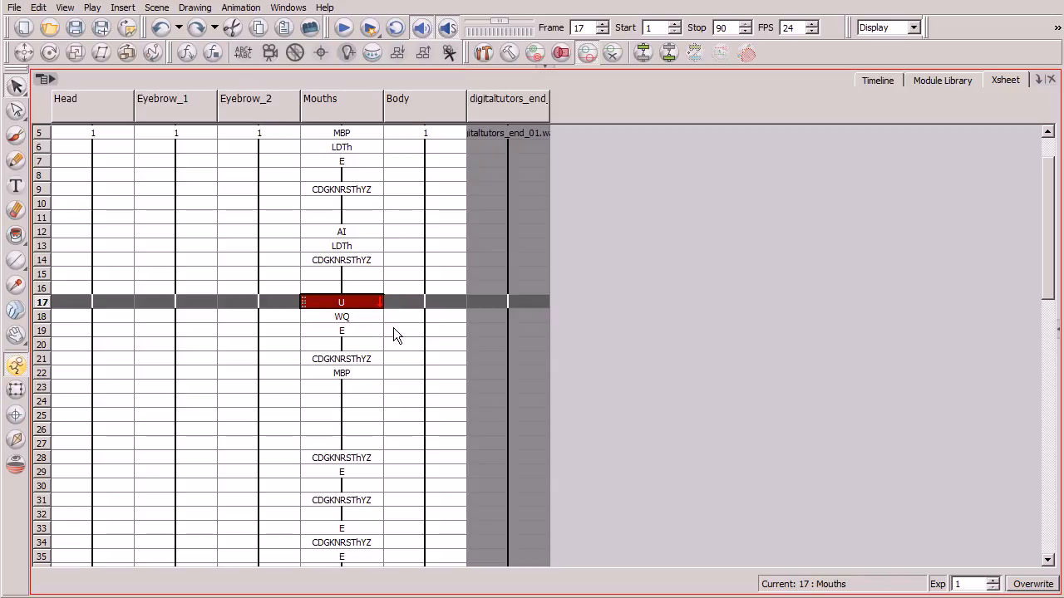
Step: Restore the normal workspace layout with the Timeline and play the animation from frame 2
click(545, 68)
click(876, 427)
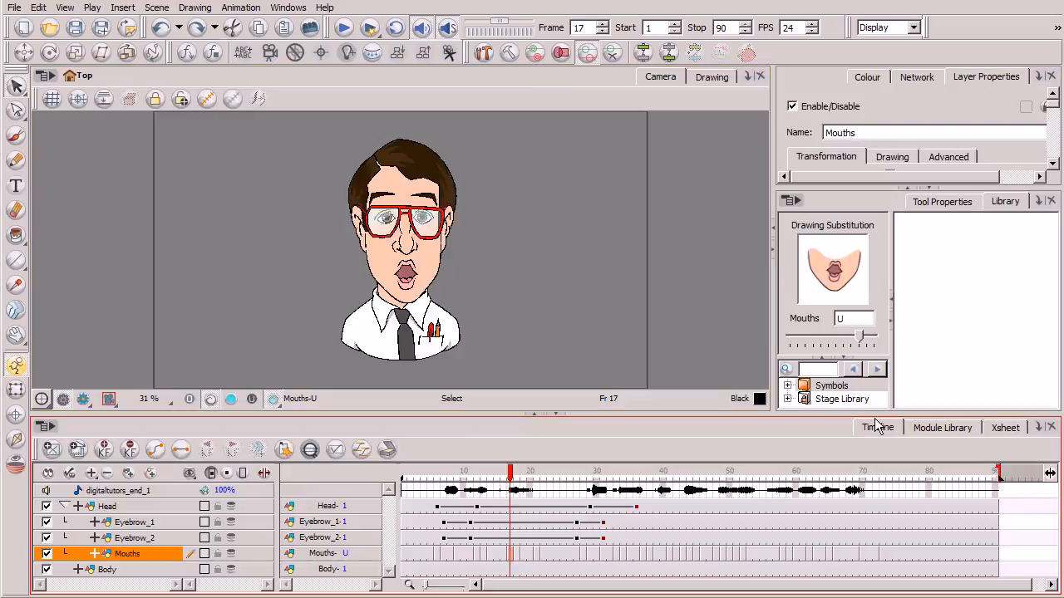
click(411, 470)
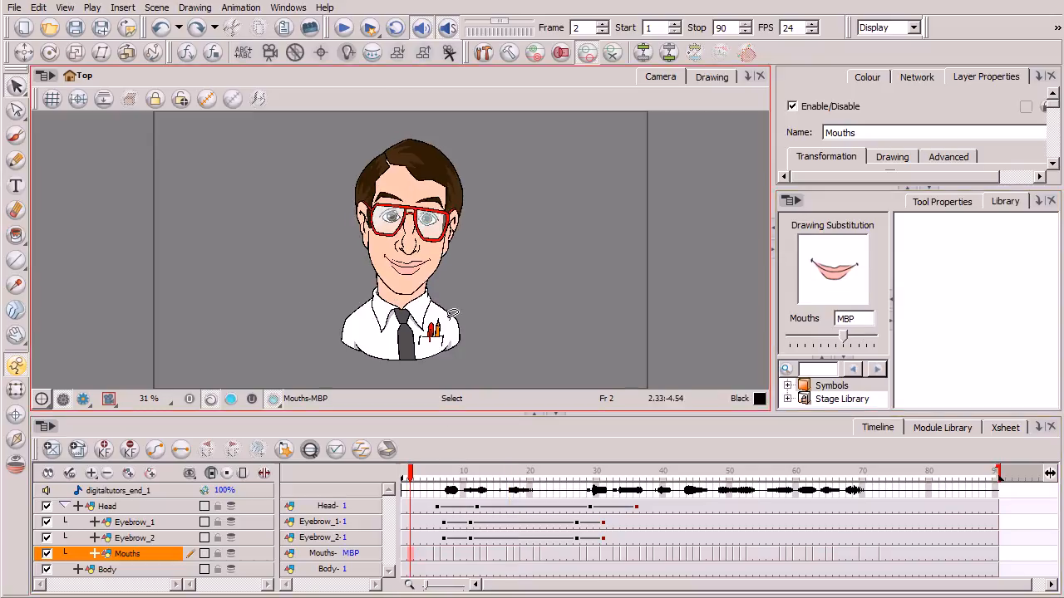
click(347, 27)
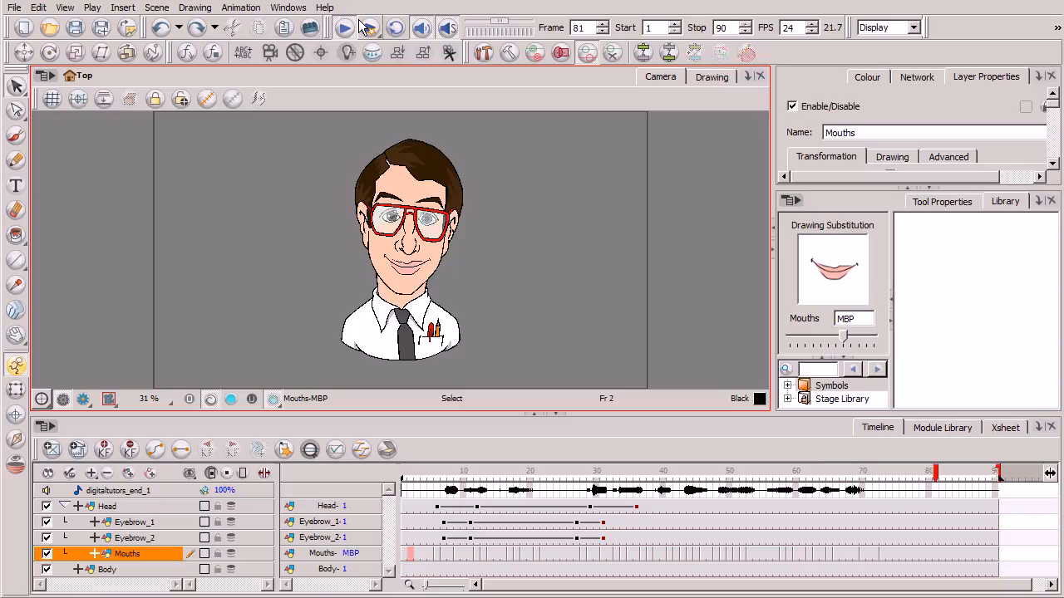
Step: Scrub the Timeline around frames 17 to 19 and near frame 51 to check the mouth drawings against the sound
click(510, 475)
drag(513, 480, 525, 480)
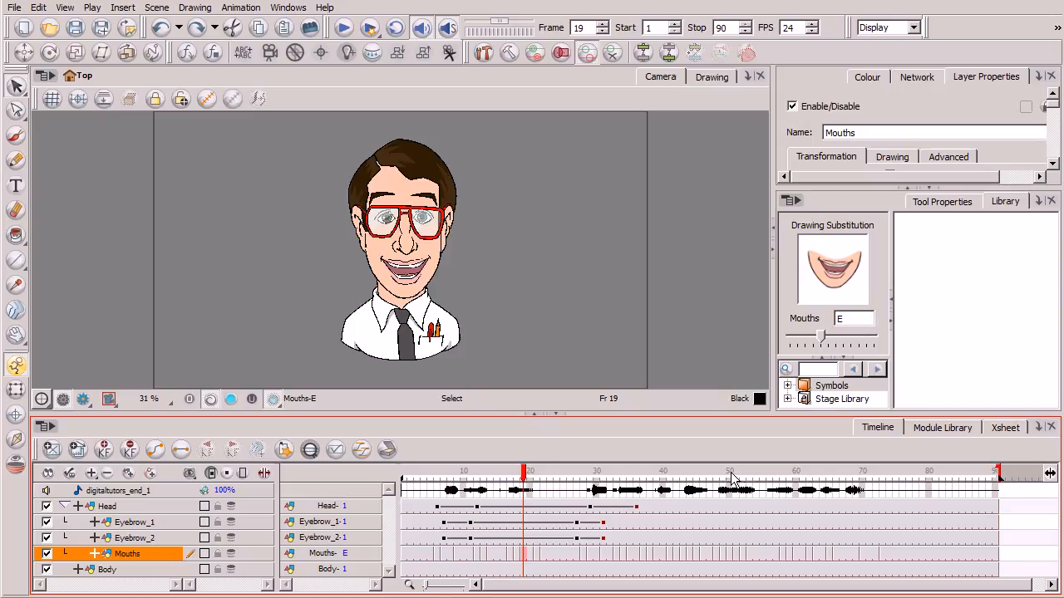
mouse_move(721, 480)
mouse_down()
mouse_move(744, 480)
mouse_move(724, 480)
mouse_move(737, 473)
mouse_up()
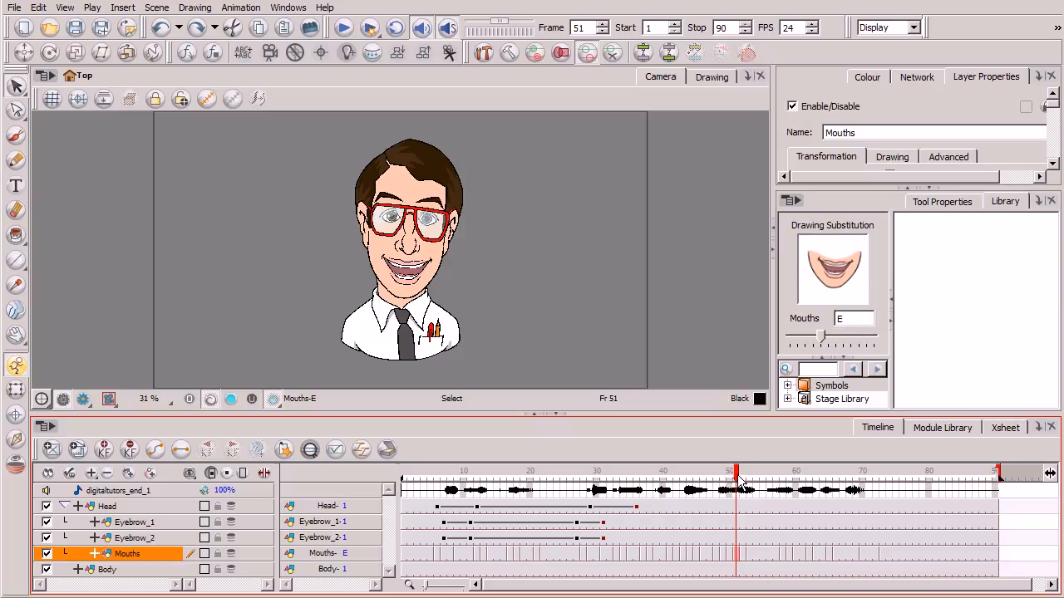
drag(739, 479, 737, 477)
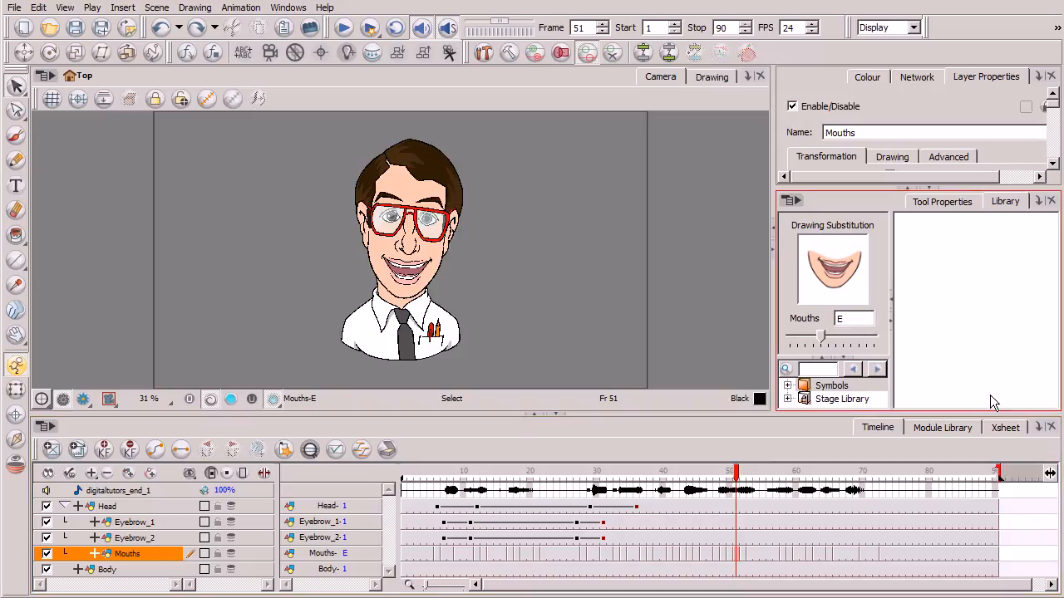
Step: In the enlarged Xsheet, change the Mouths drawing at frame 51 to MBP
click(1004, 428)
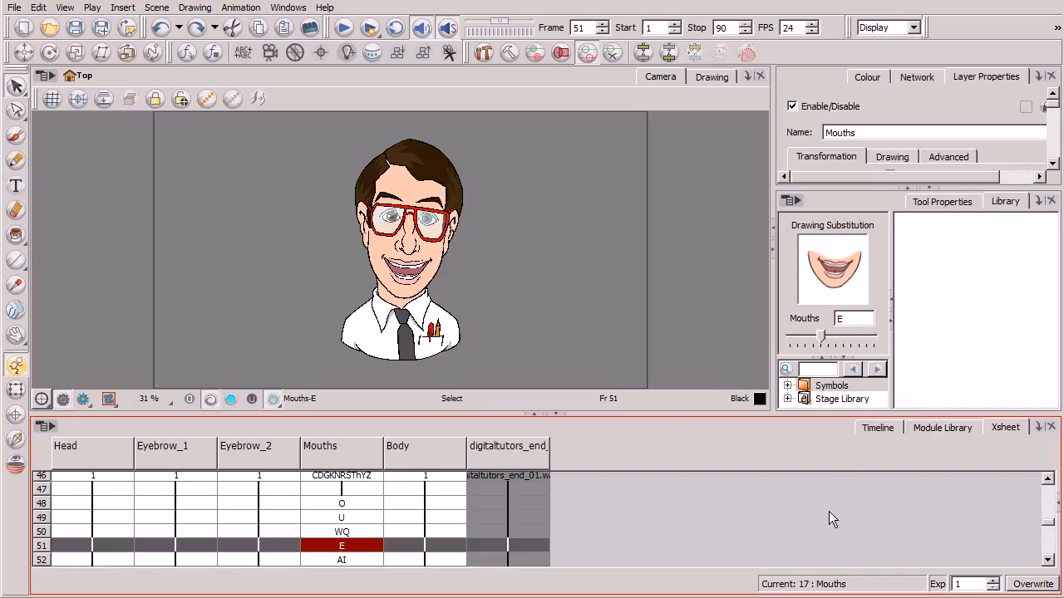
click(535, 415)
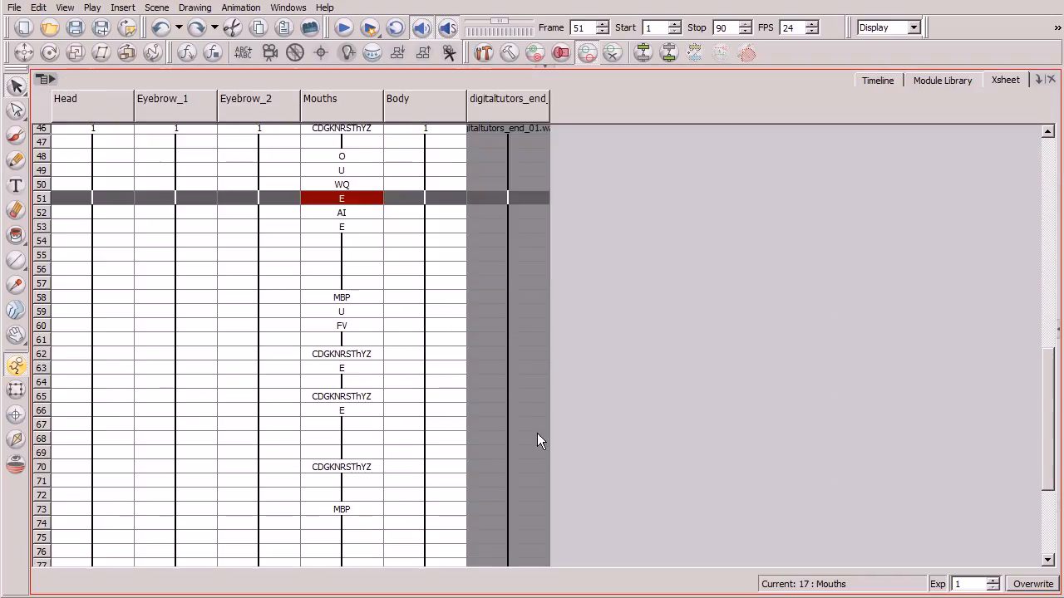
click(345, 299)
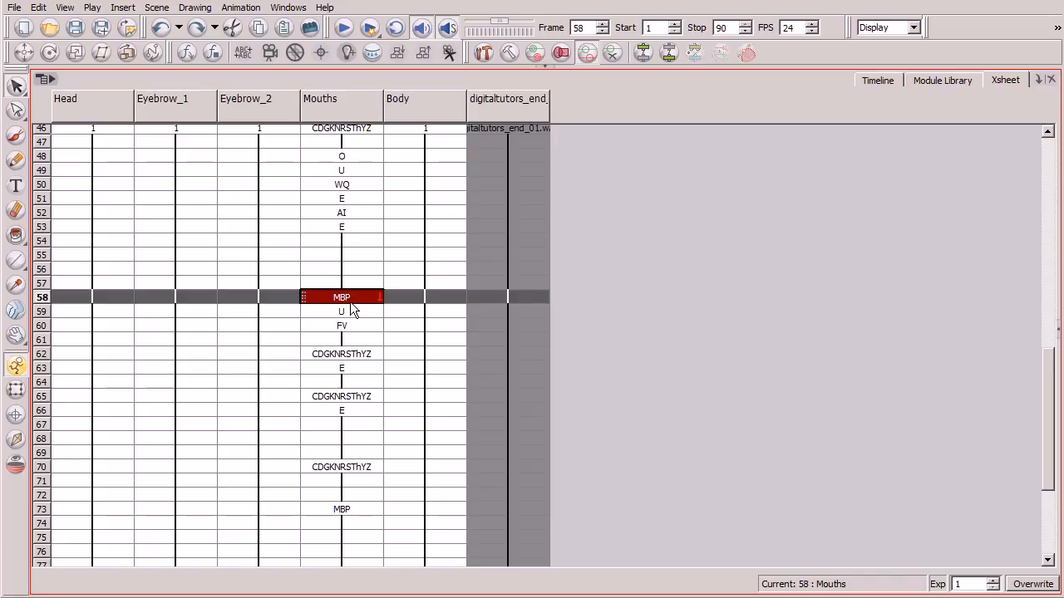
click(347, 201)
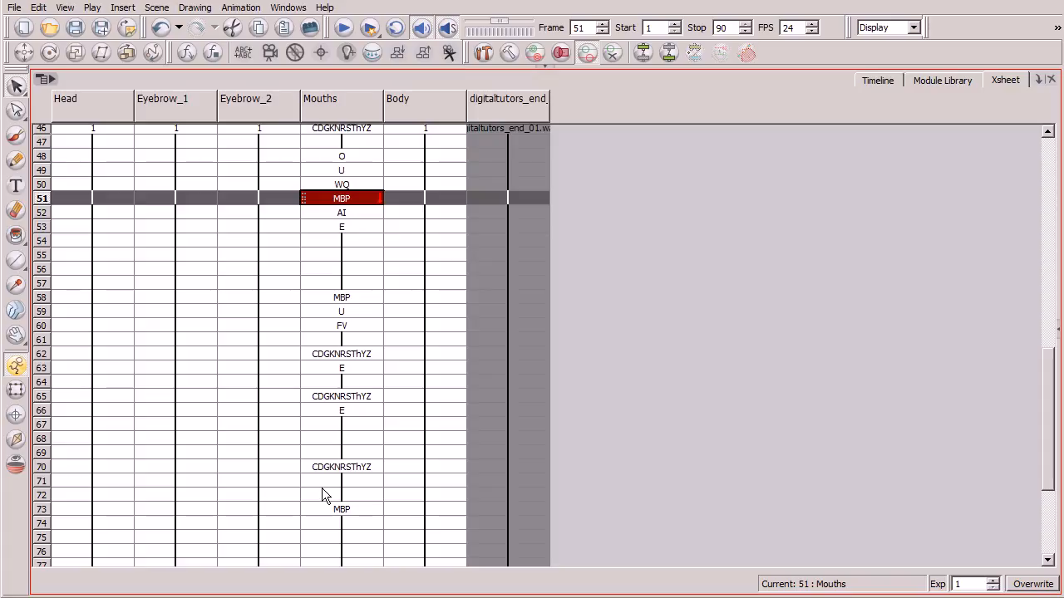
Step: Bring back the Timeline and Camera view and play the whole animation from frame 1 to check the corrected mouths
click(879, 80)
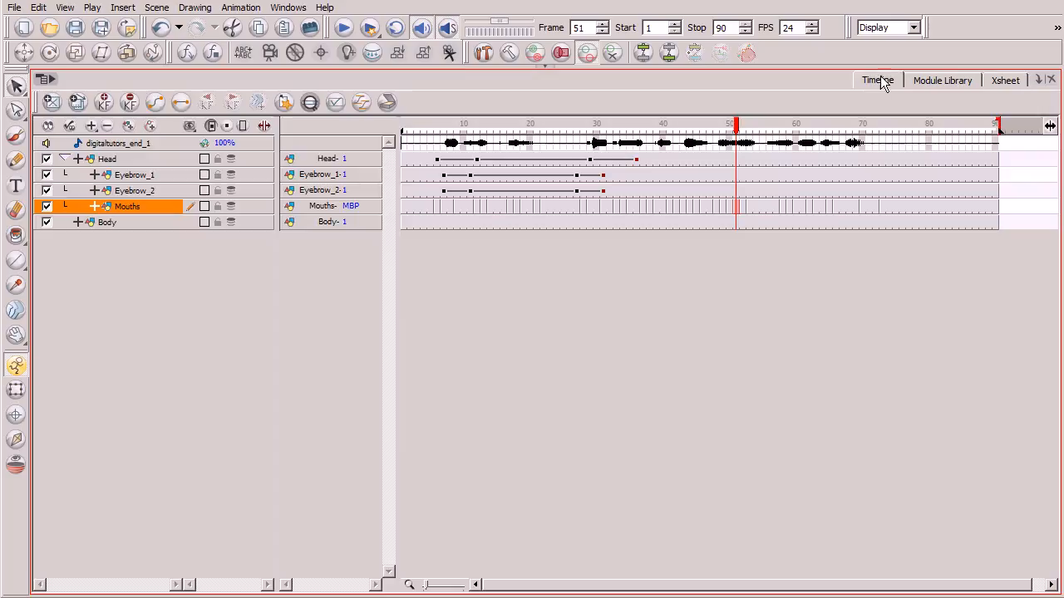
click(545, 66)
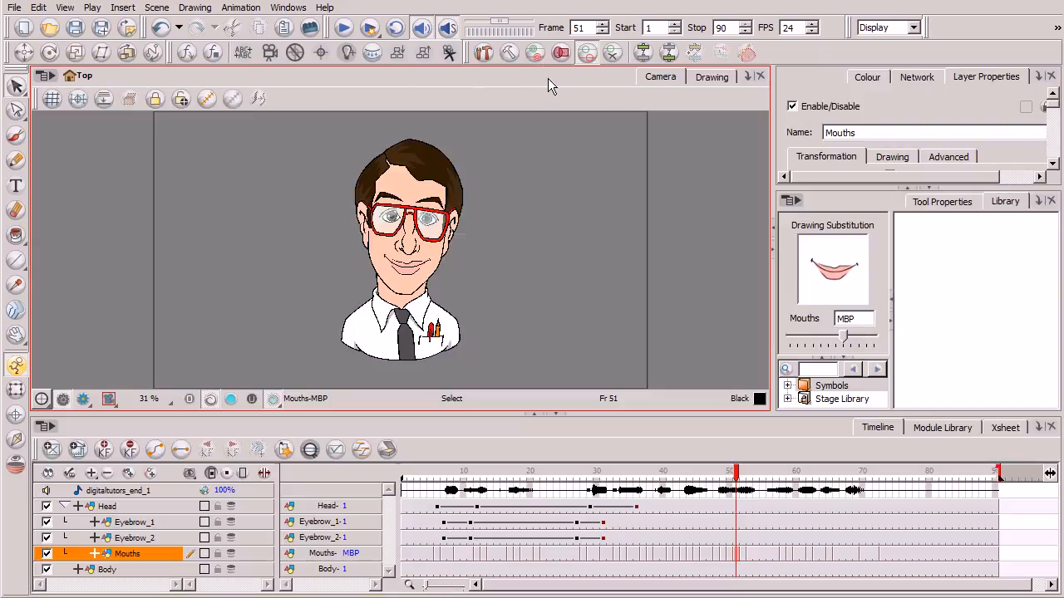
click(406, 470)
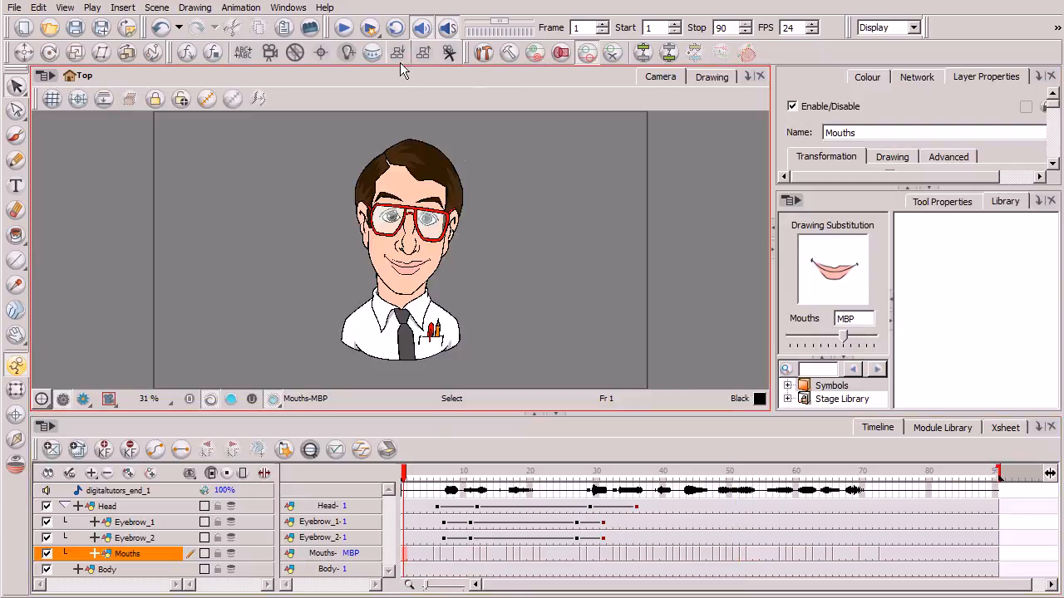
click(345, 27)
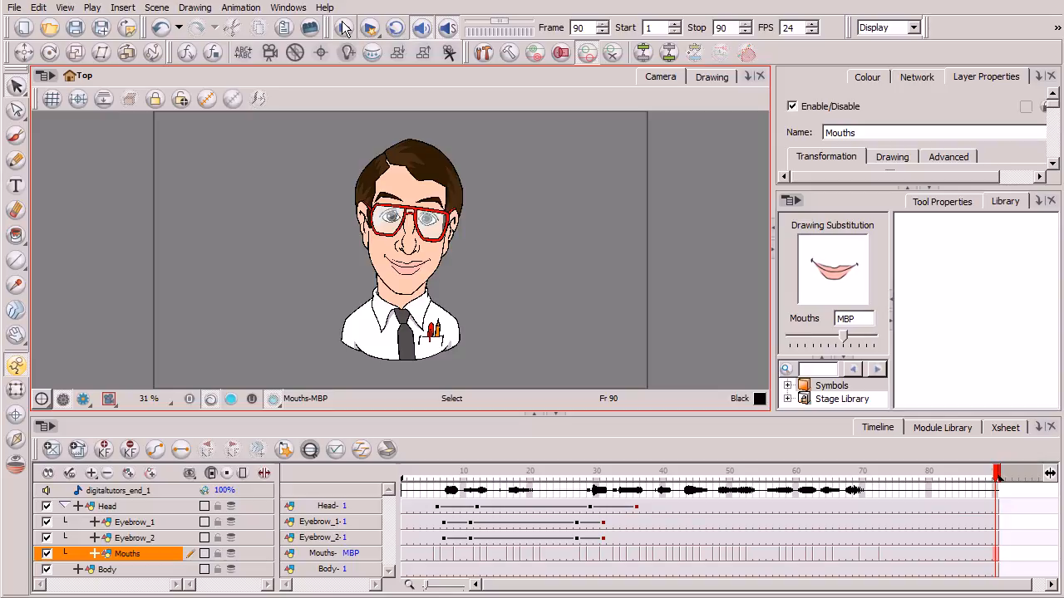
Step: In the Xsheet, try to change the mouth shape at frame 18 of the Mouths column to C with the Lip-Sync command
click(186, 492)
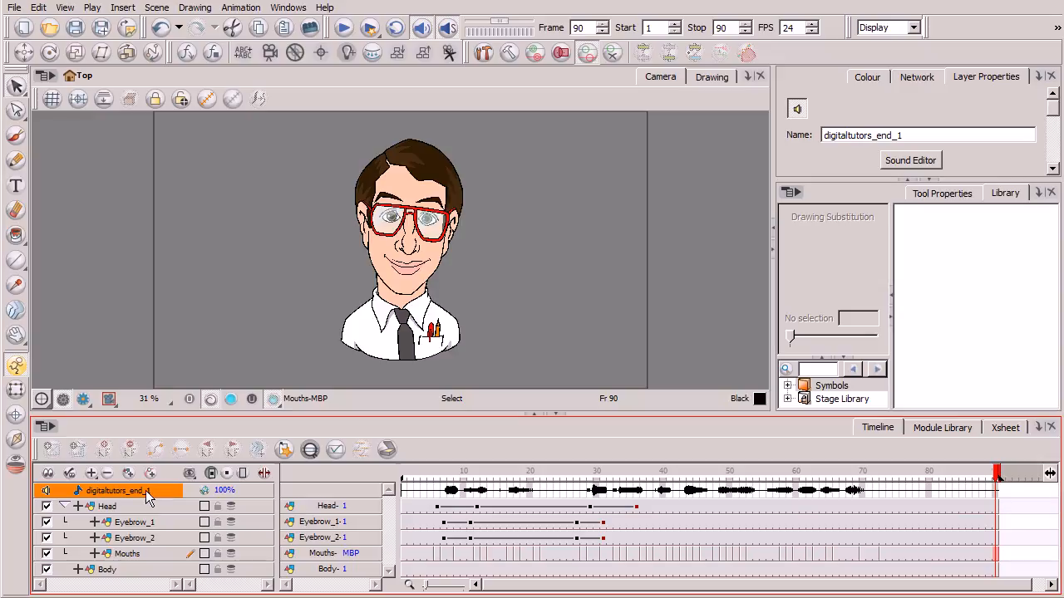
click(1003, 429)
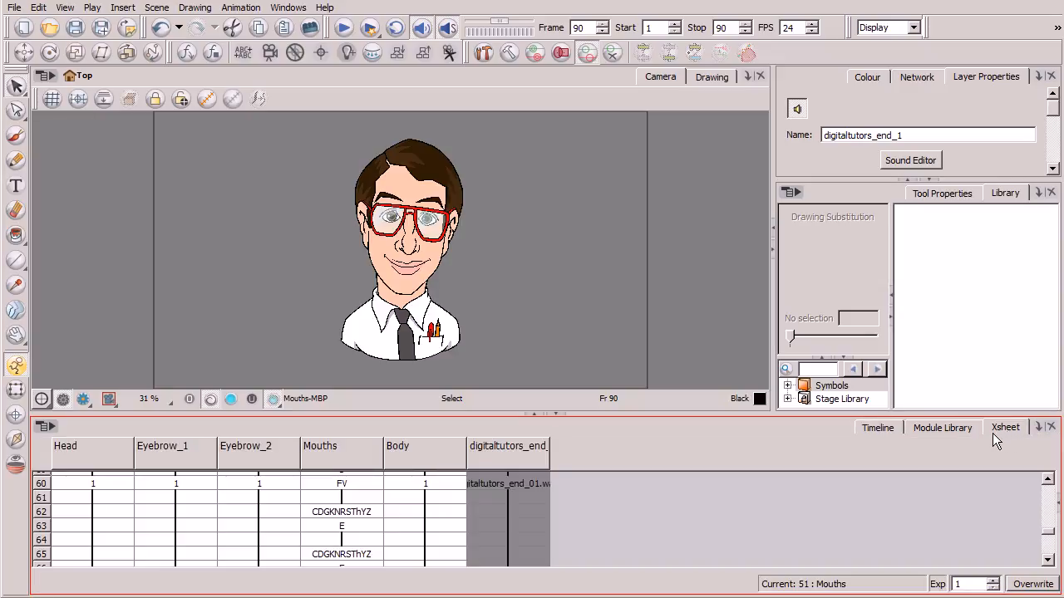
drag(1050, 536, 1055, 501)
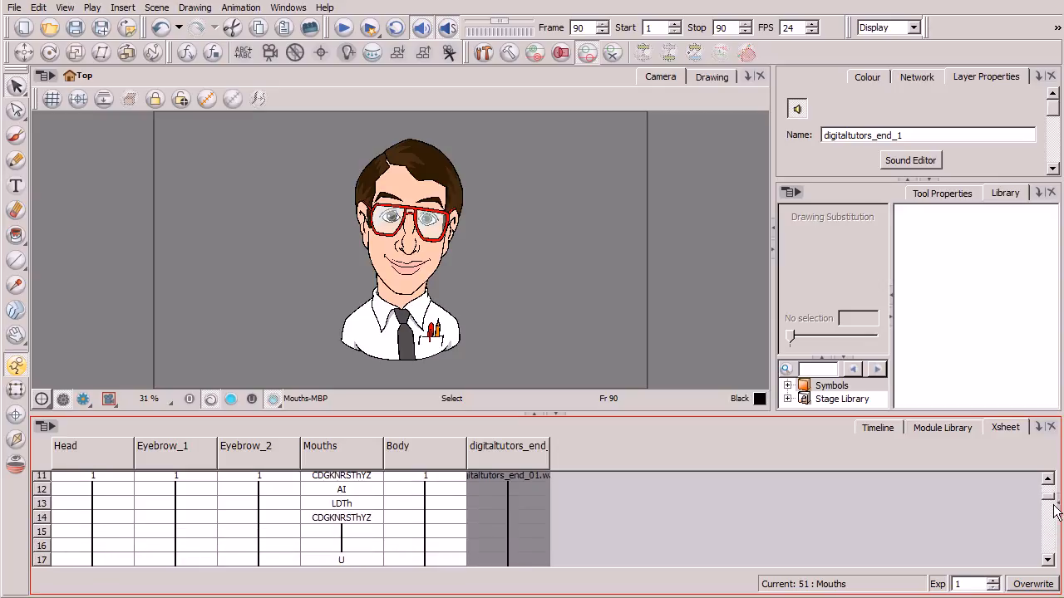
click(1048, 562)
click(341, 561)
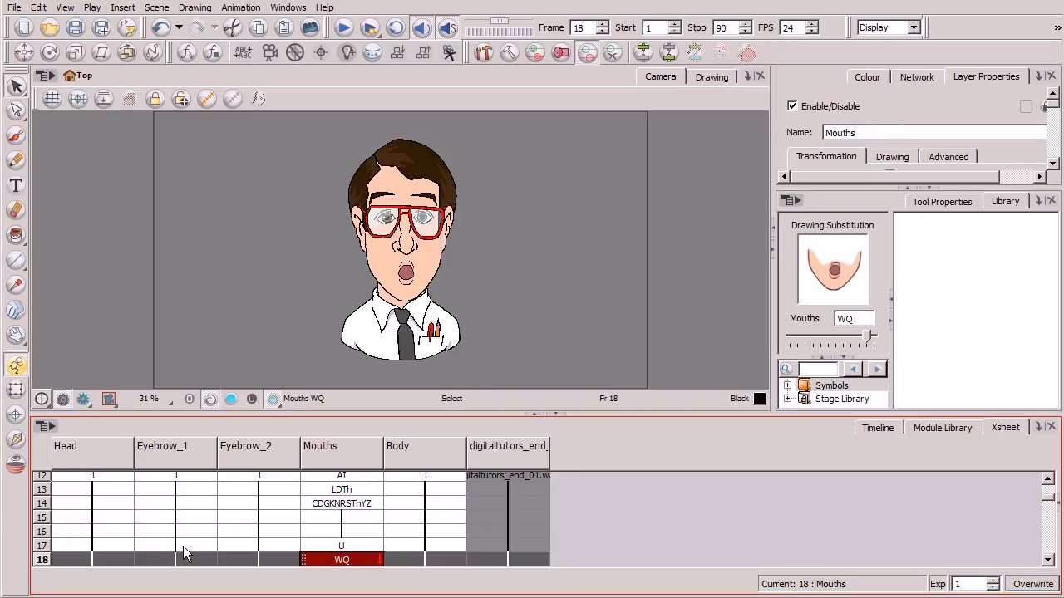
click(48, 426)
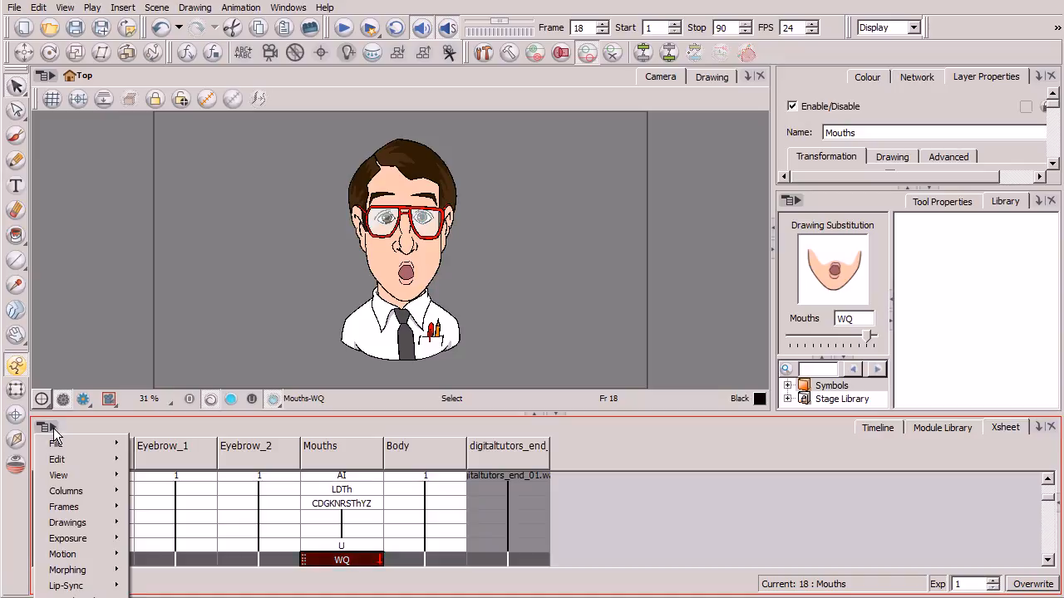
mouse_move(96, 587)
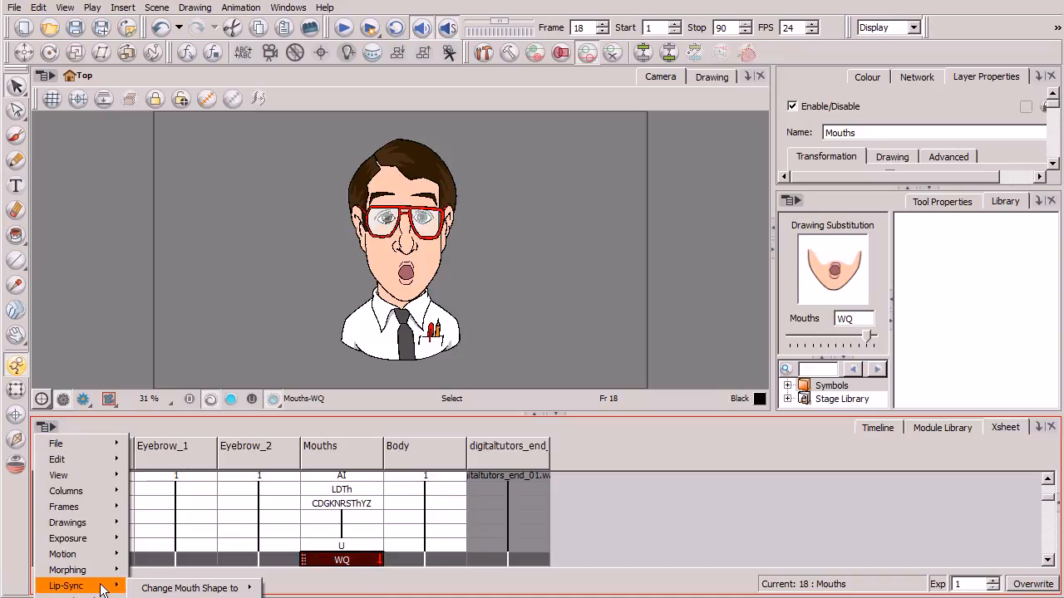
mouse_move(182, 590)
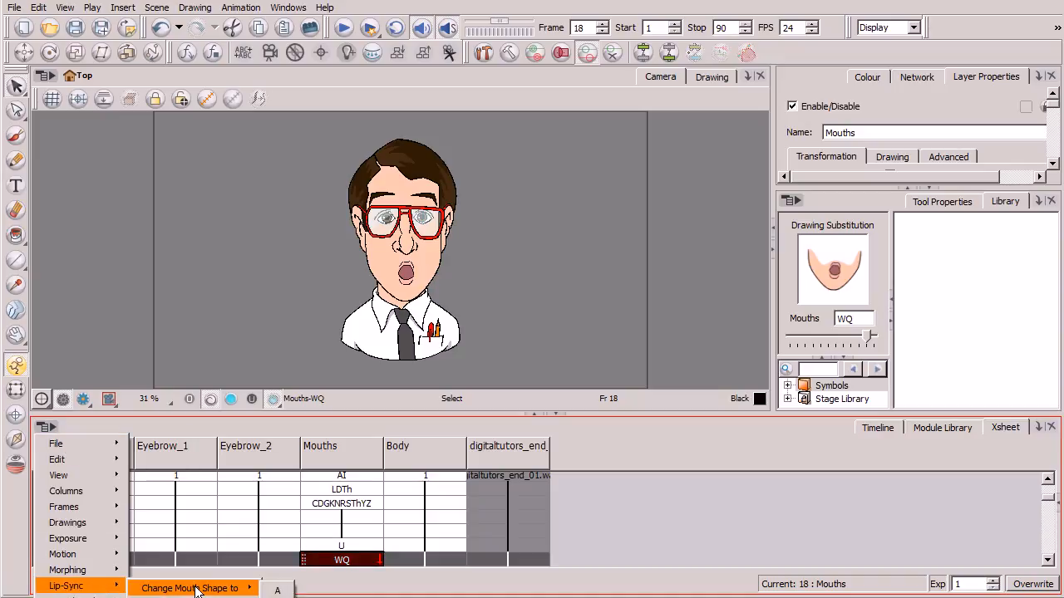
click(533, 414)
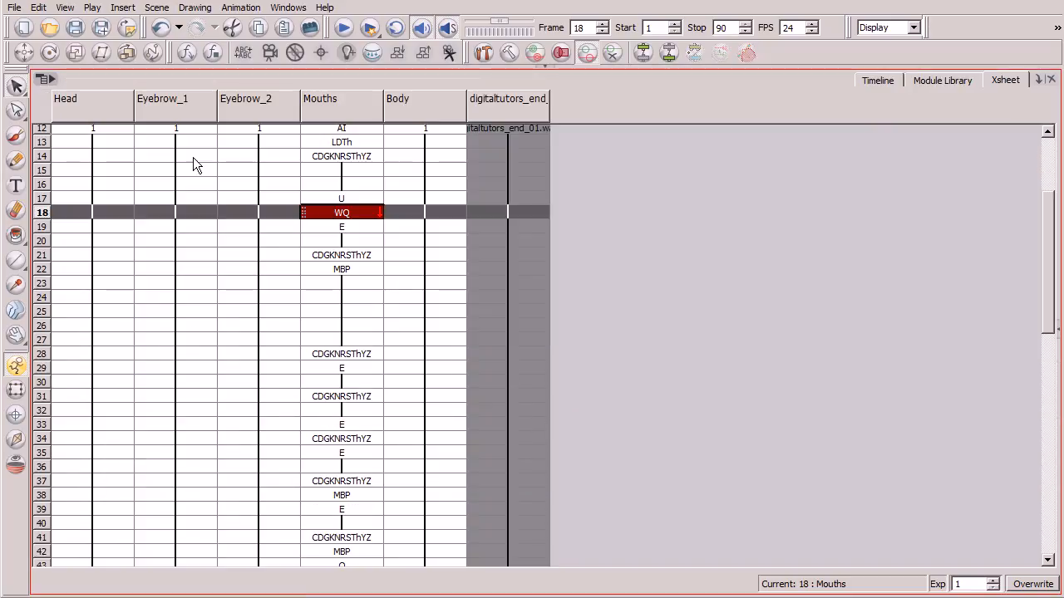
click(52, 81)
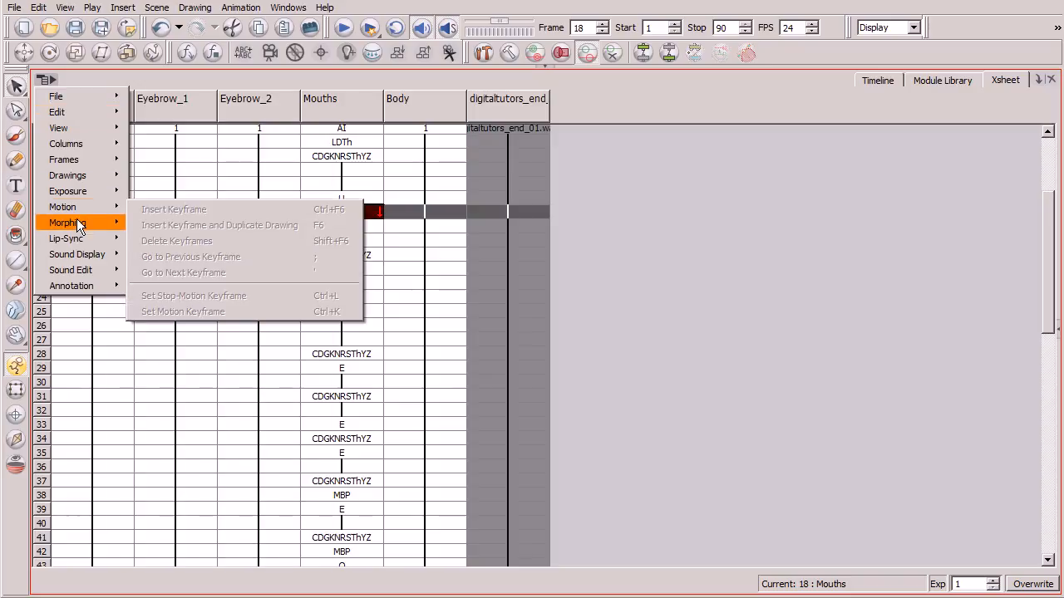
mouse_move(82, 237)
mouse_move(198, 240)
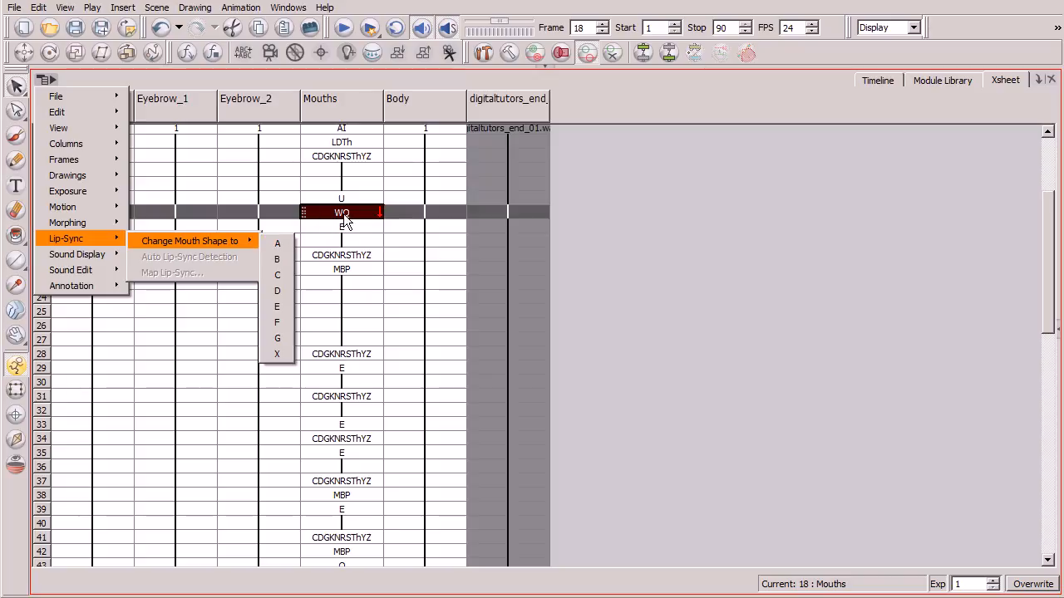
click(280, 275)
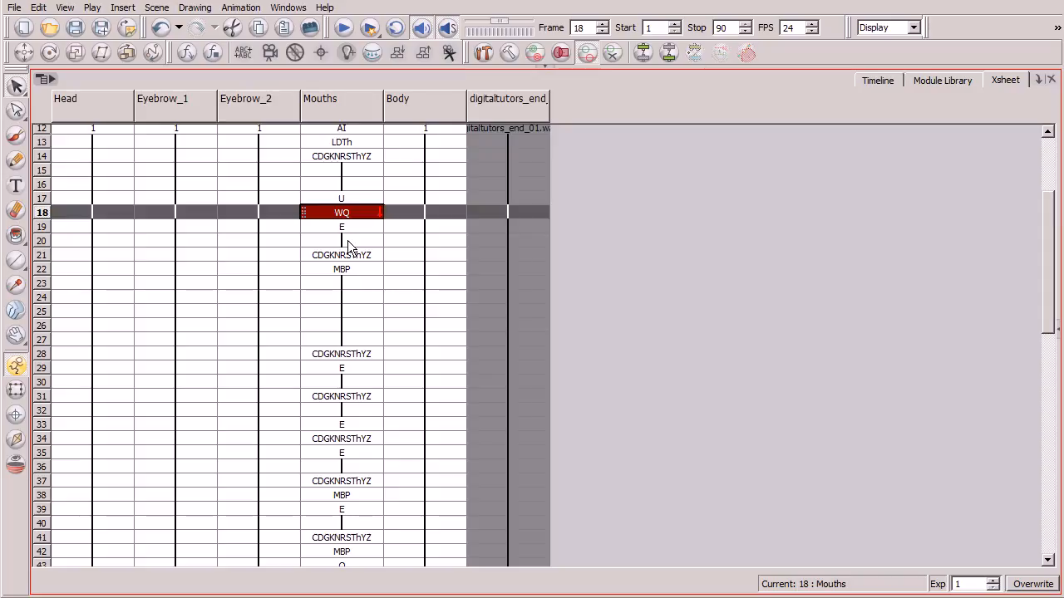
Step: From the Timeline, reapply the lip-sync mapping of the digitaltutors_end_1 sound layer to the Mouths layer, keeping the existing mouth assignments
click(544, 66)
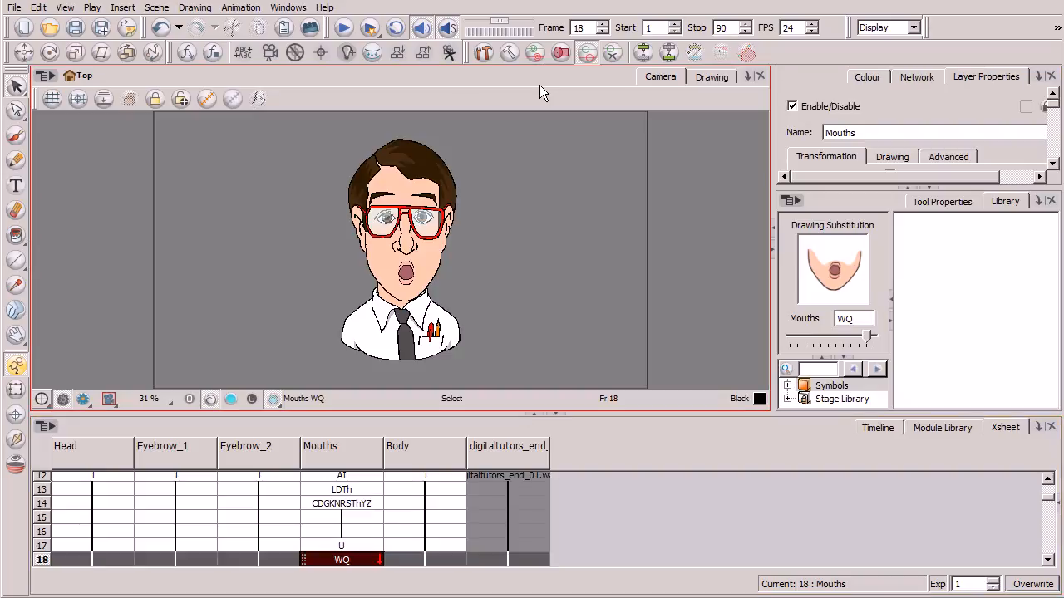
click(880, 430)
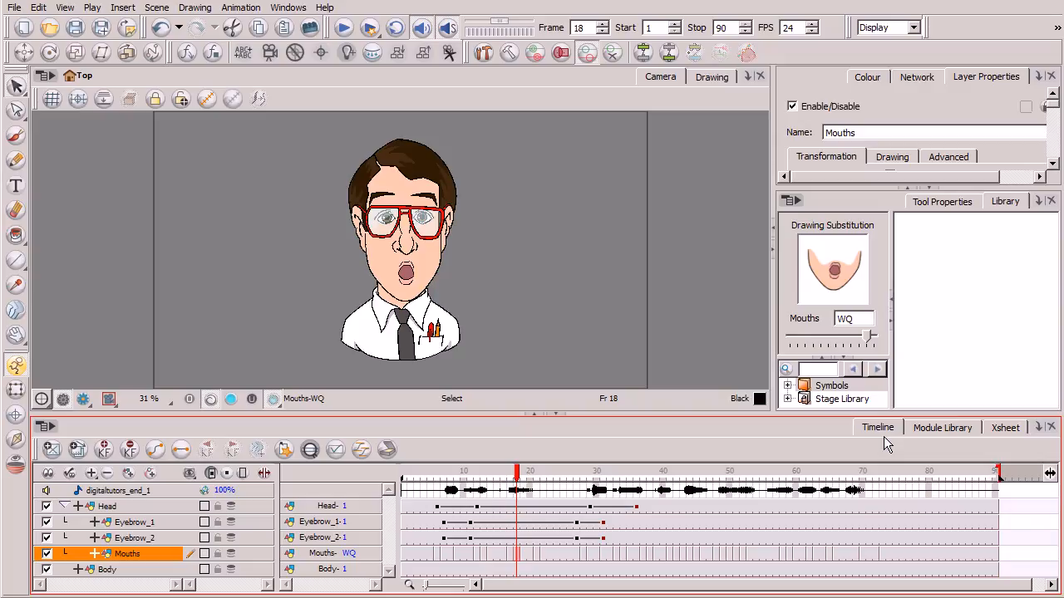
click(118, 490)
scroll(1052, 124, down, 1)
scroll(1052, 125, down, 2)
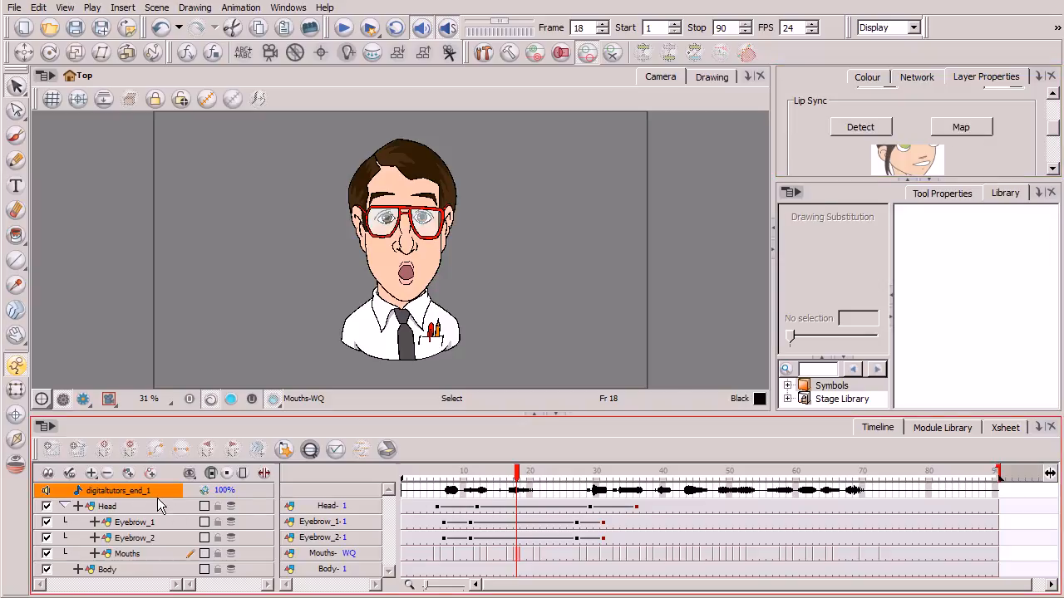
click(964, 127)
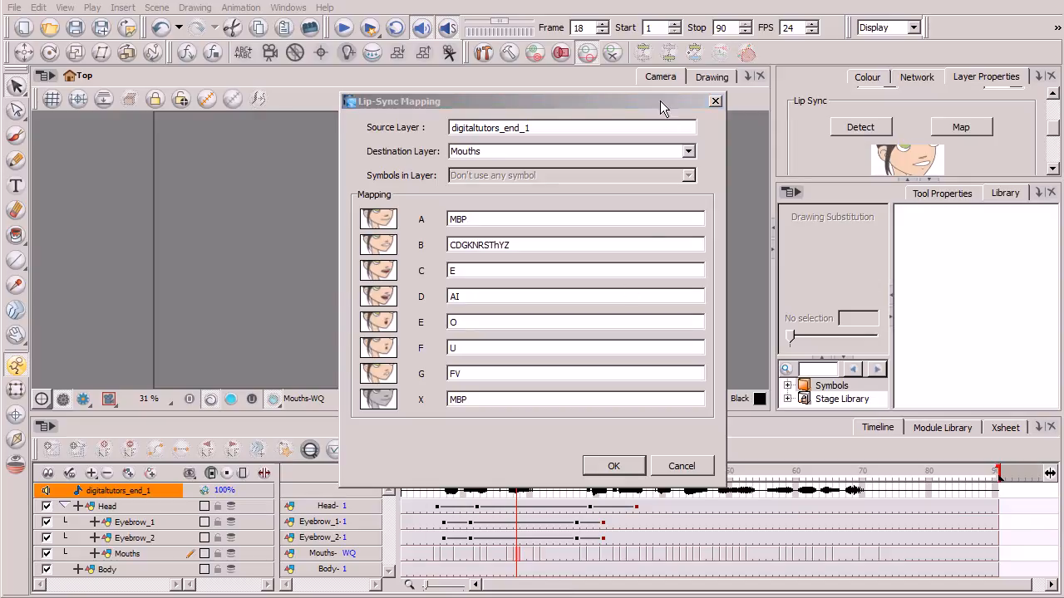
click(661, 100)
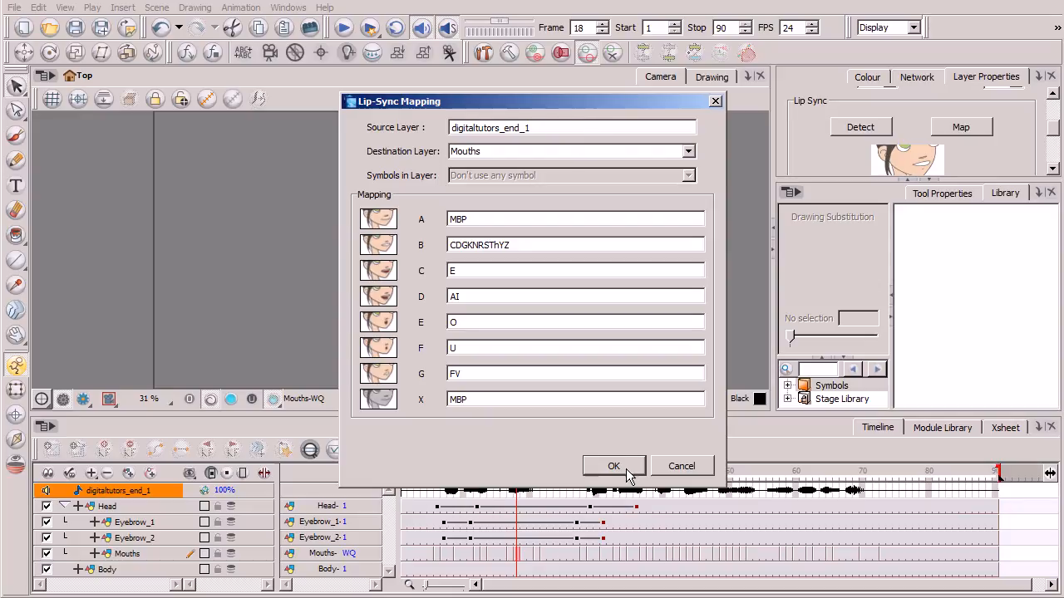
drag(578, 102, 902, 95)
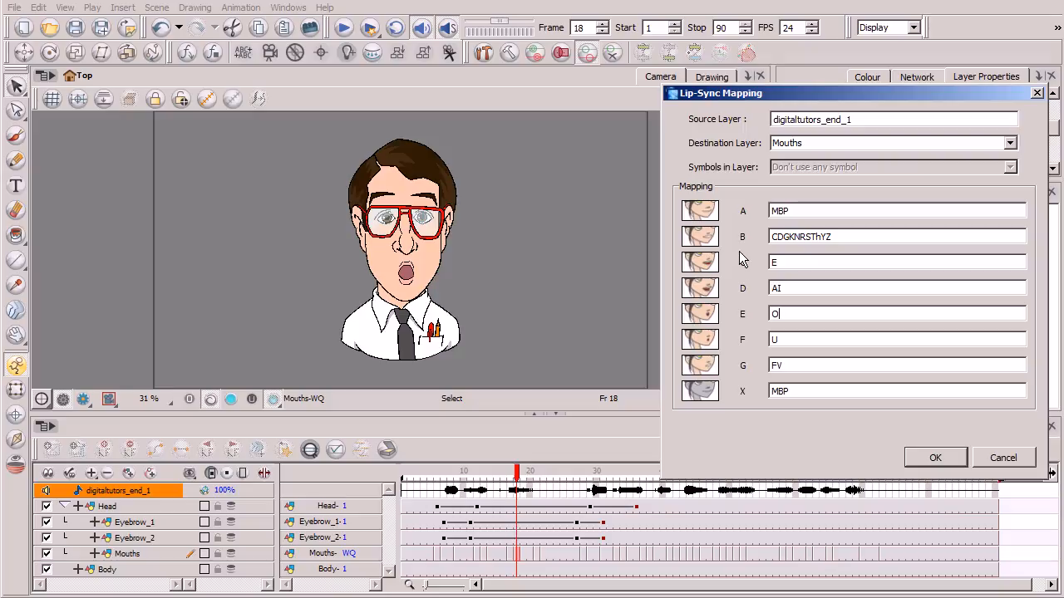
click(936, 458)
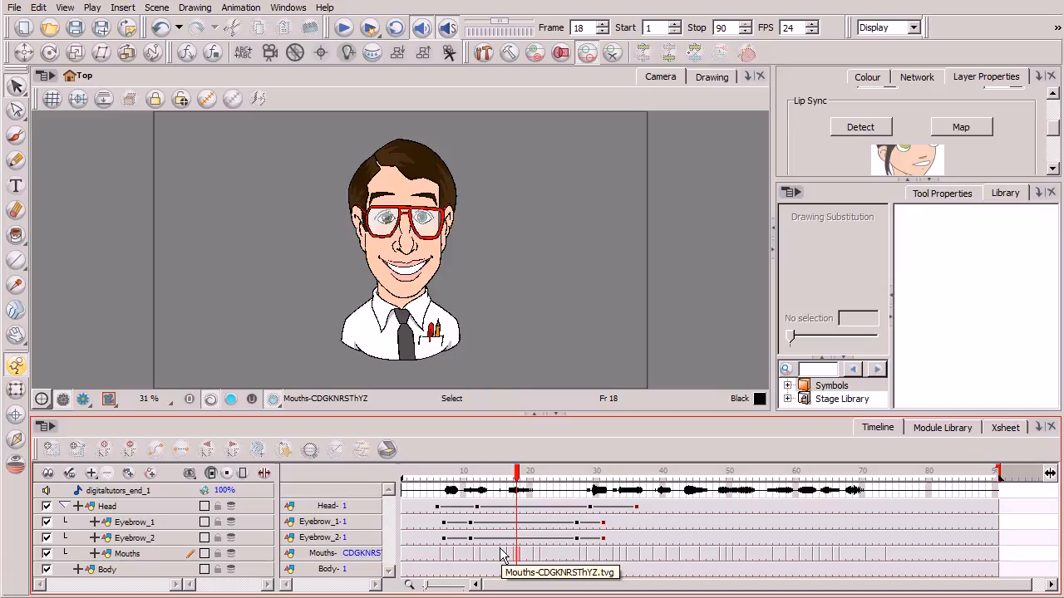
Step: Check the remapped Mouths drawings at frames 50, 51 and 53, and play the animation from the beginning
click(736, 559)
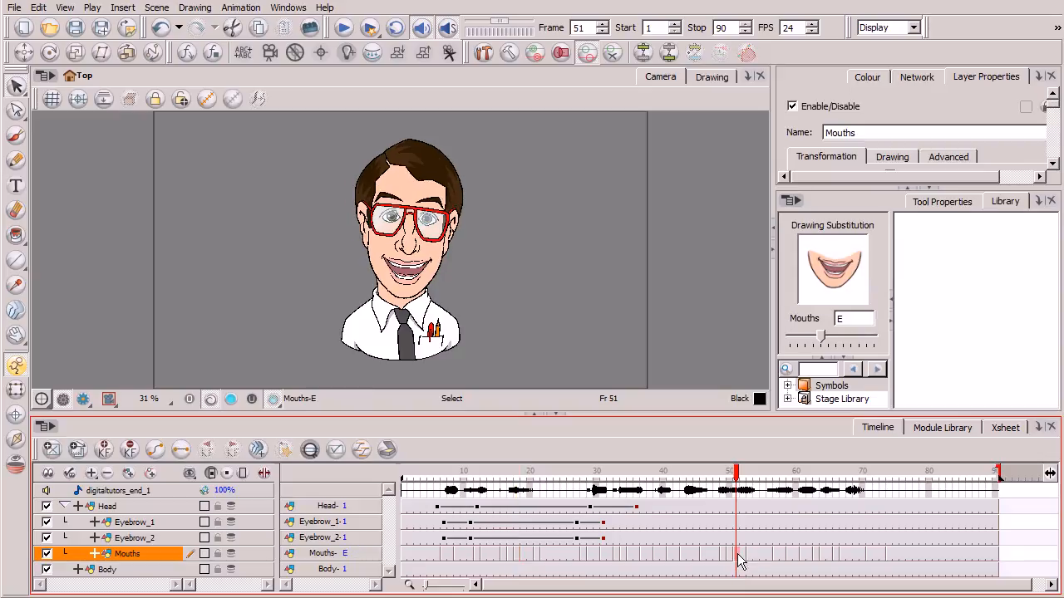
click(731, 561)
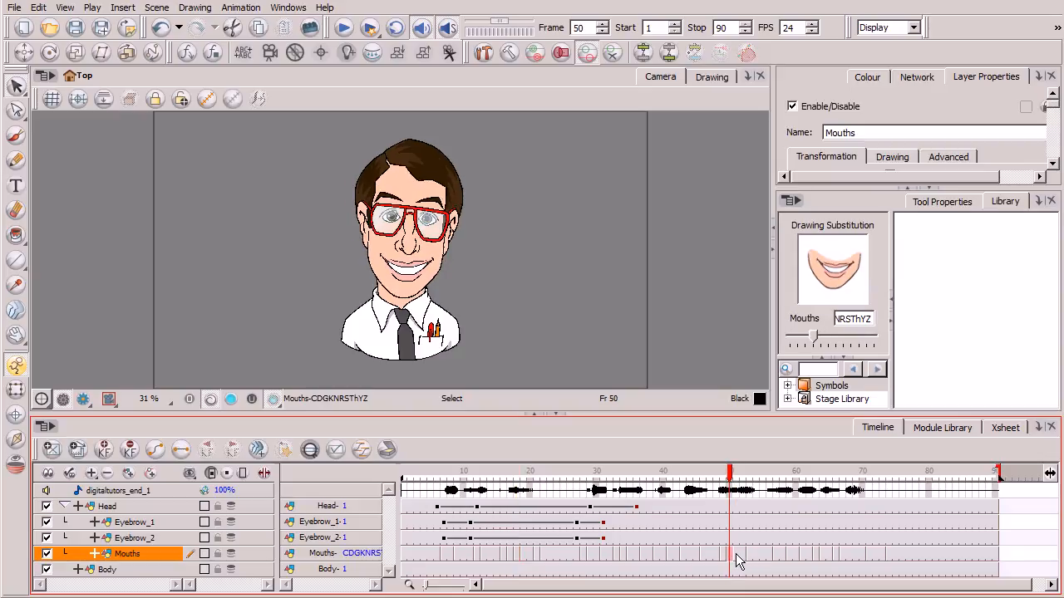
click(736, 559)
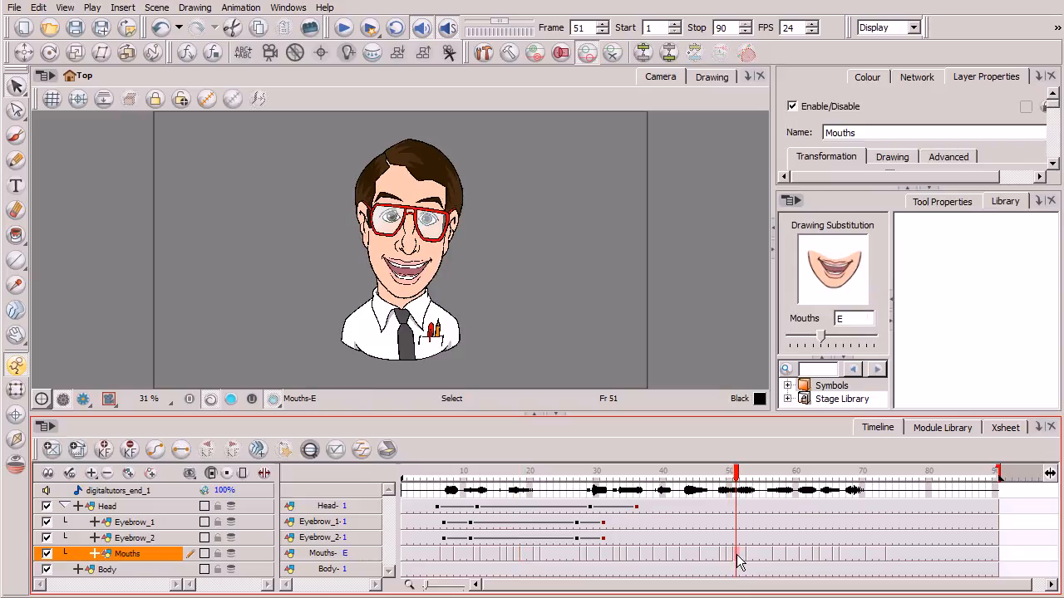
click(751, 475)
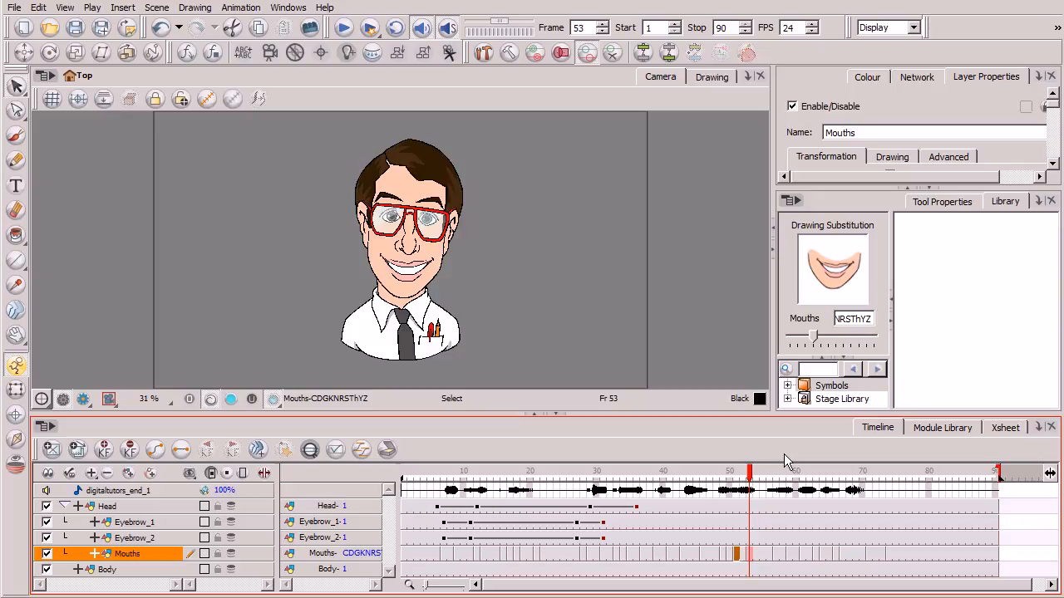
click(407, 471)
click(343, 28)
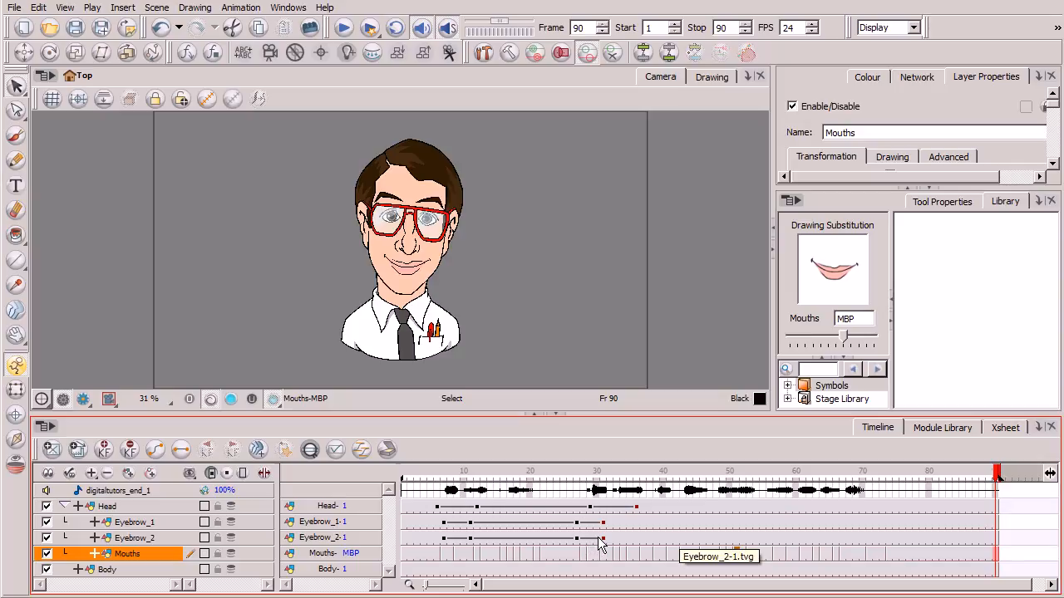
Step: Undo the lip-sync remapping and replay the animation from frame 2 to check the manually corrected mouths
key(ctrl+z)
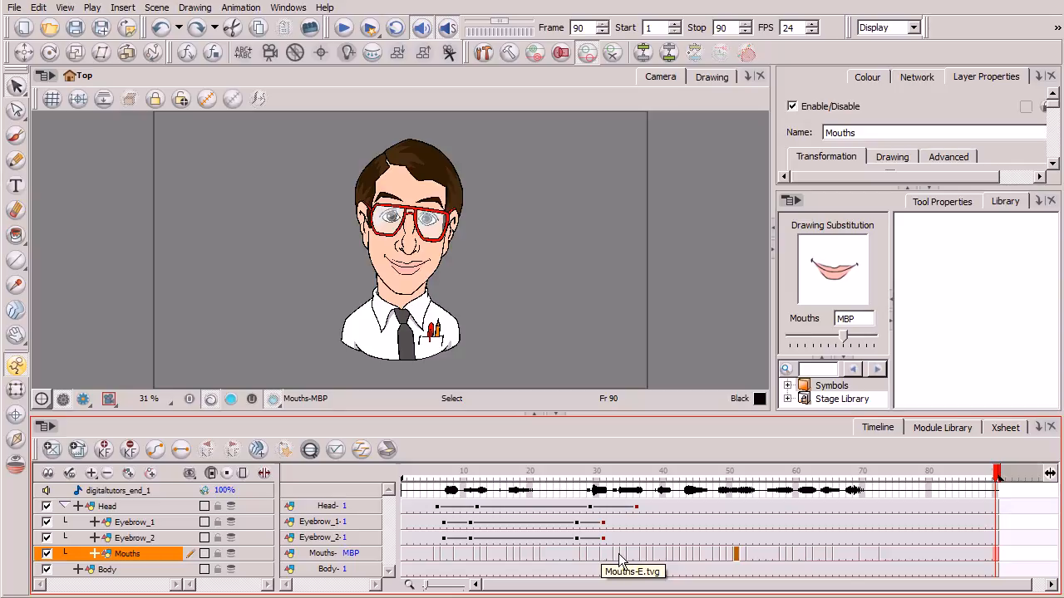
click(411, 476)
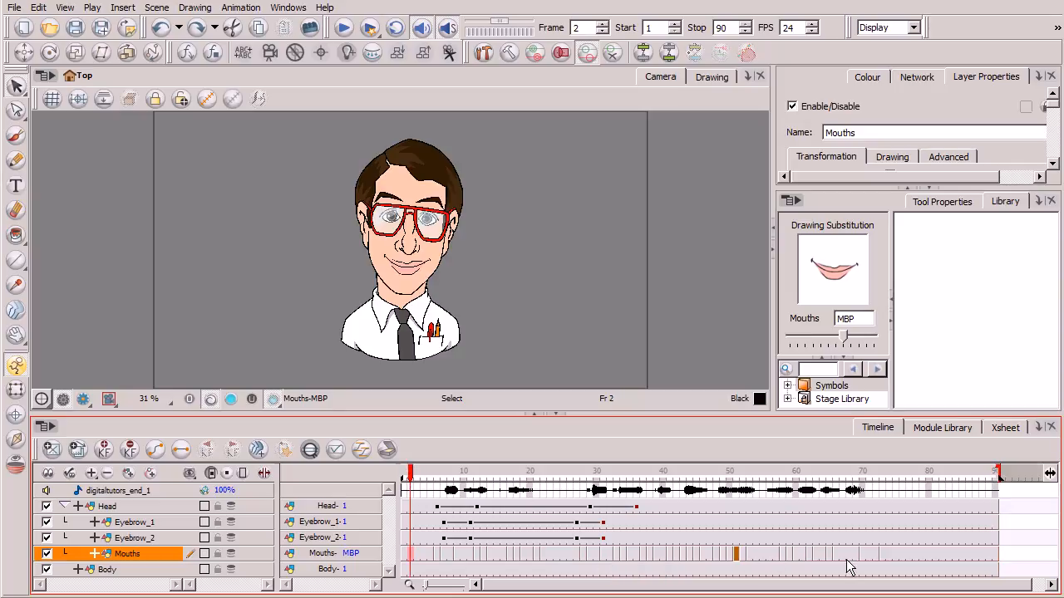
click(344, 28)
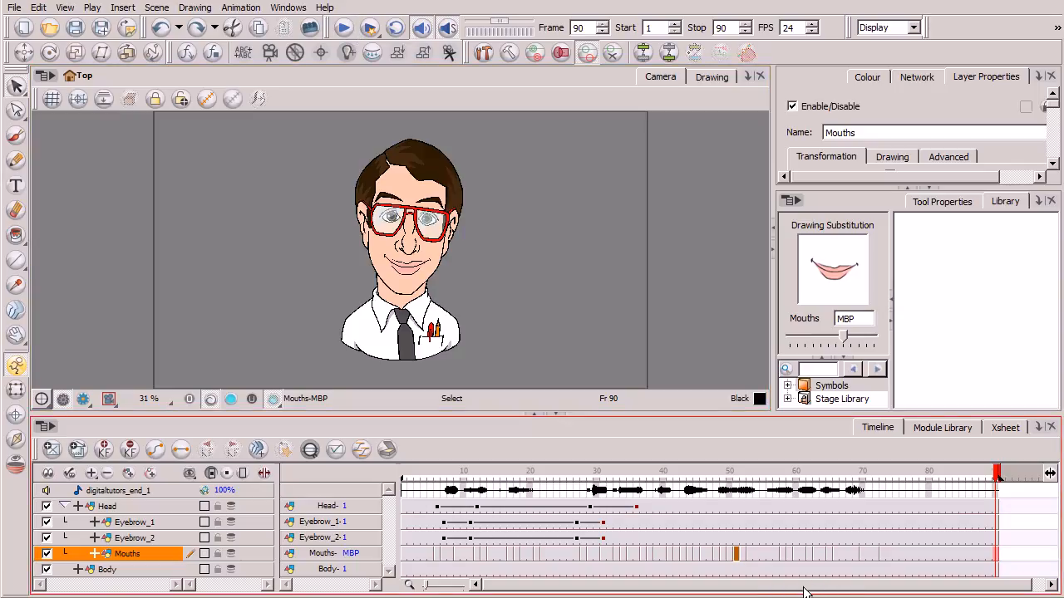
Step: View the digitaltutors_end_1 sound layer's properties, look at the Mouths column in the Xsheet, and return to the Timeline
click(157, 492)
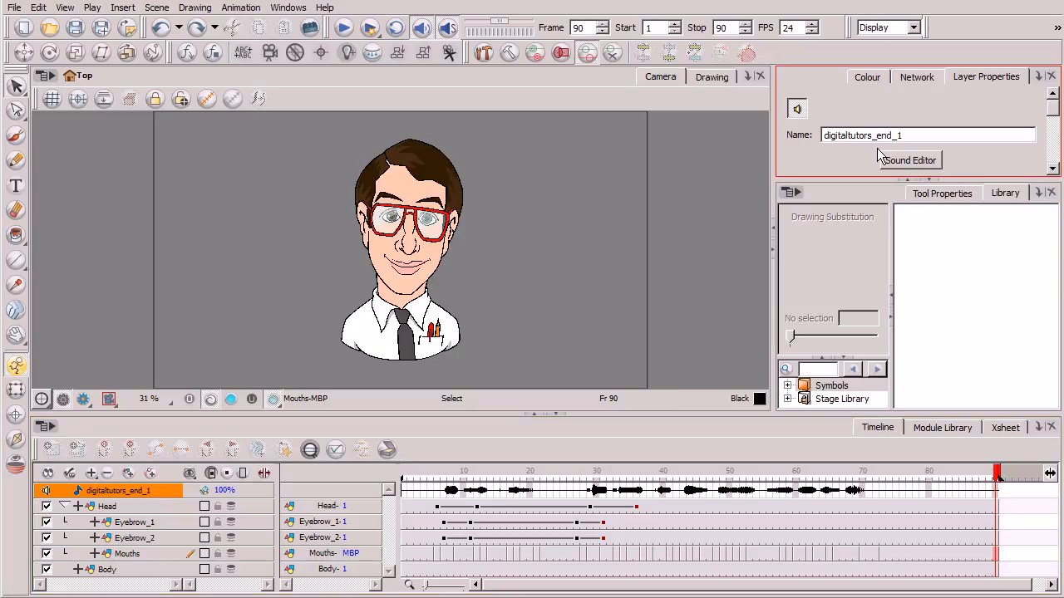
click(1003, 428)
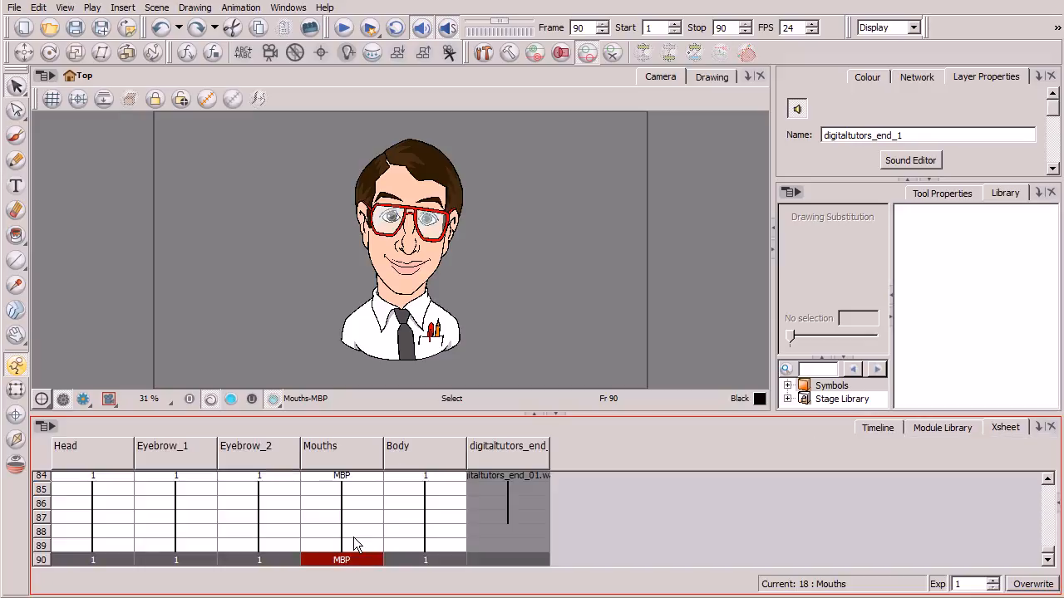
click(879, 430)
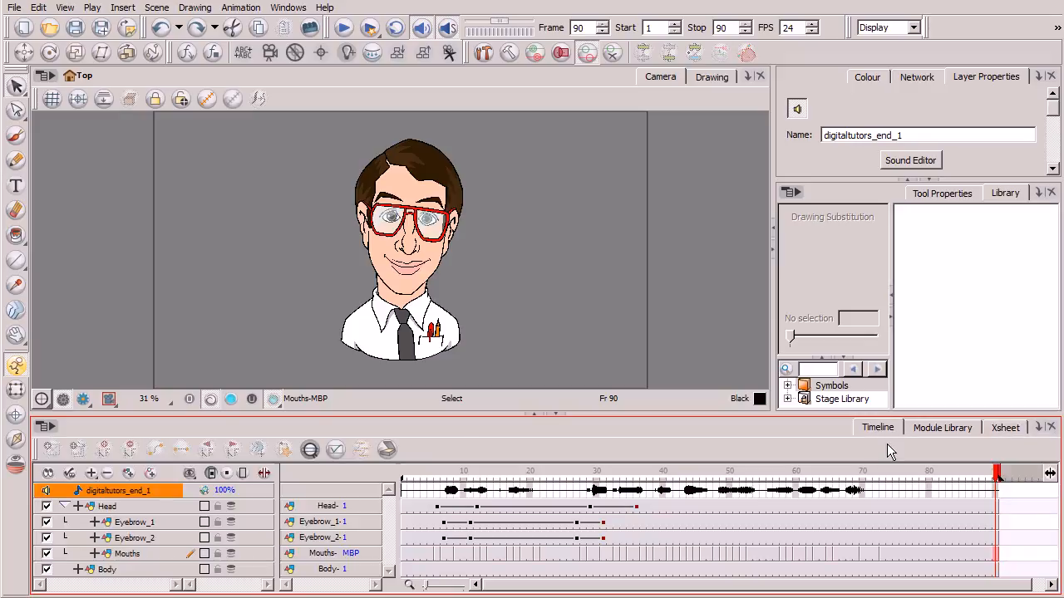